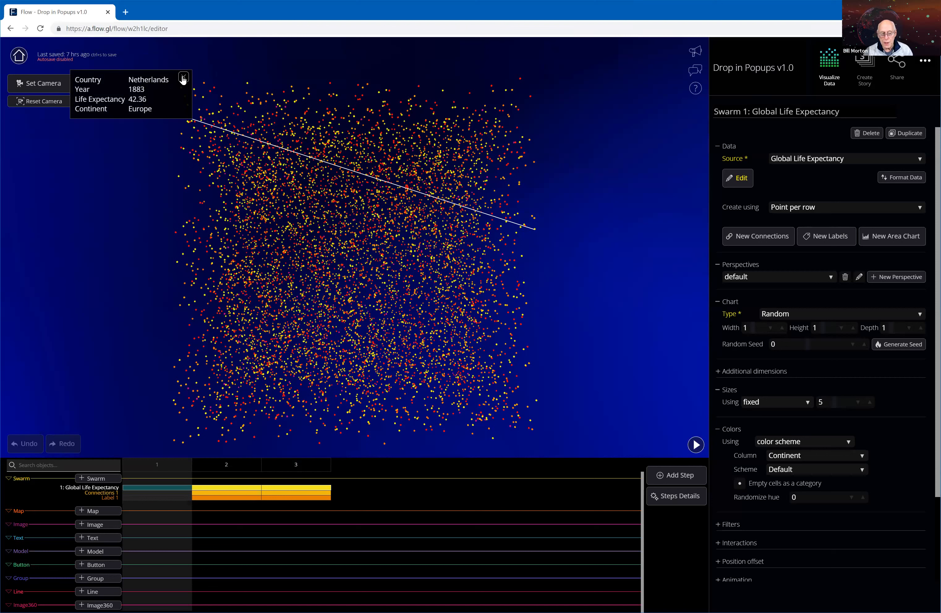
Dismiss the open data point popup and advance the flow presentation to step 3
click(183, 79)
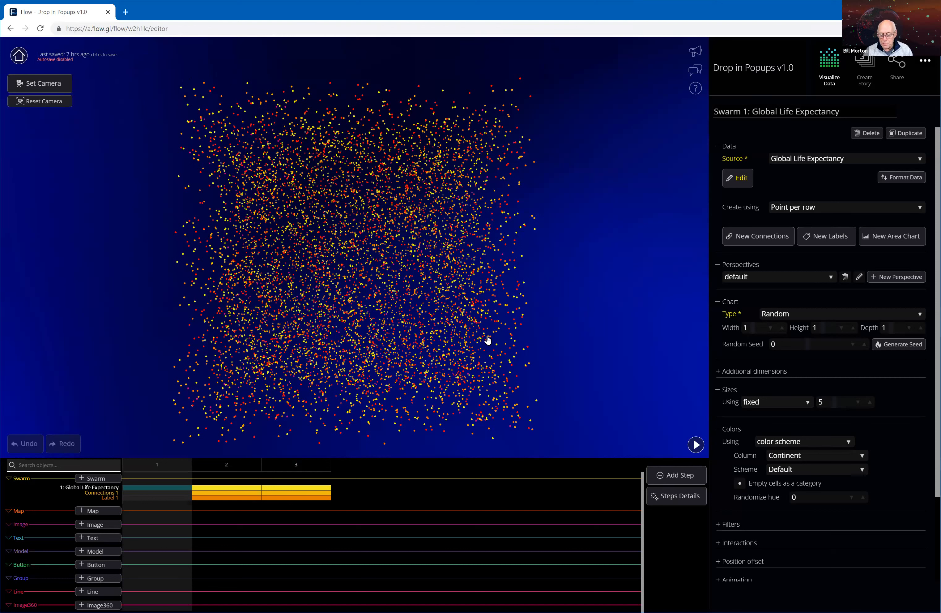
click(695, 445)
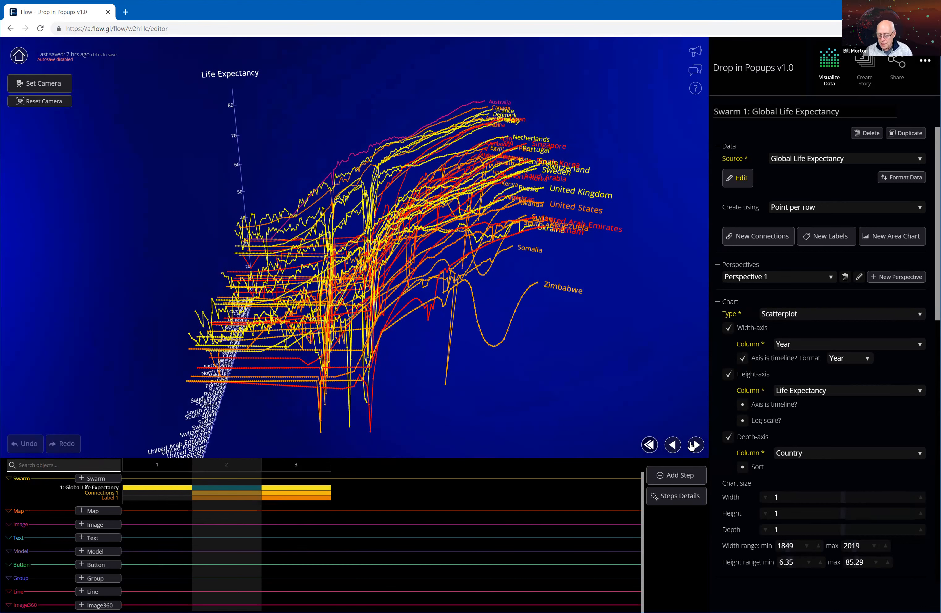
click(694, 445)
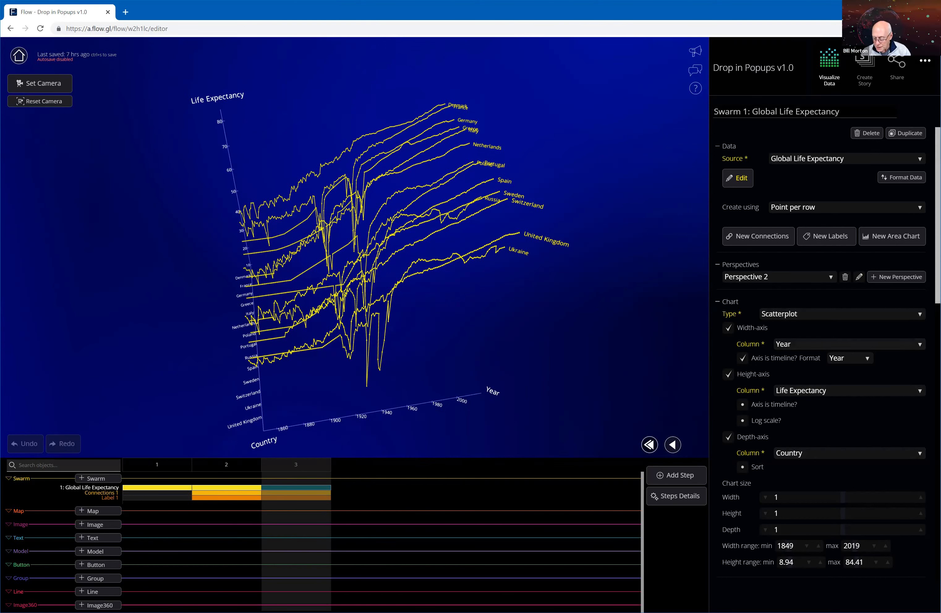
Expand the swarm's Interactions settings and enable the on-select popup for step 3
scroll(823, 358, down, 5)
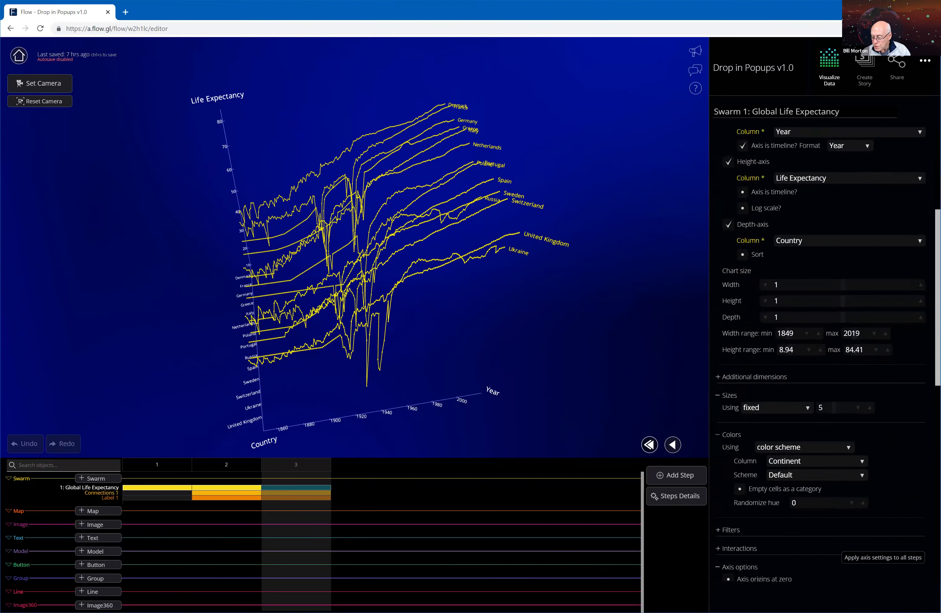
scroll(811, 334, down, 1)
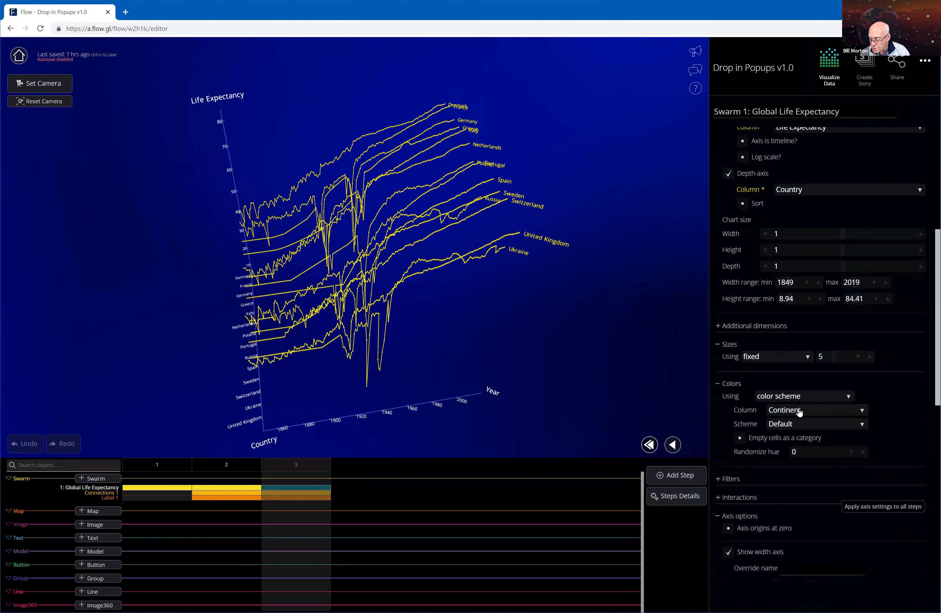
scroll(798, 411, down, 3)
click(719, 389)
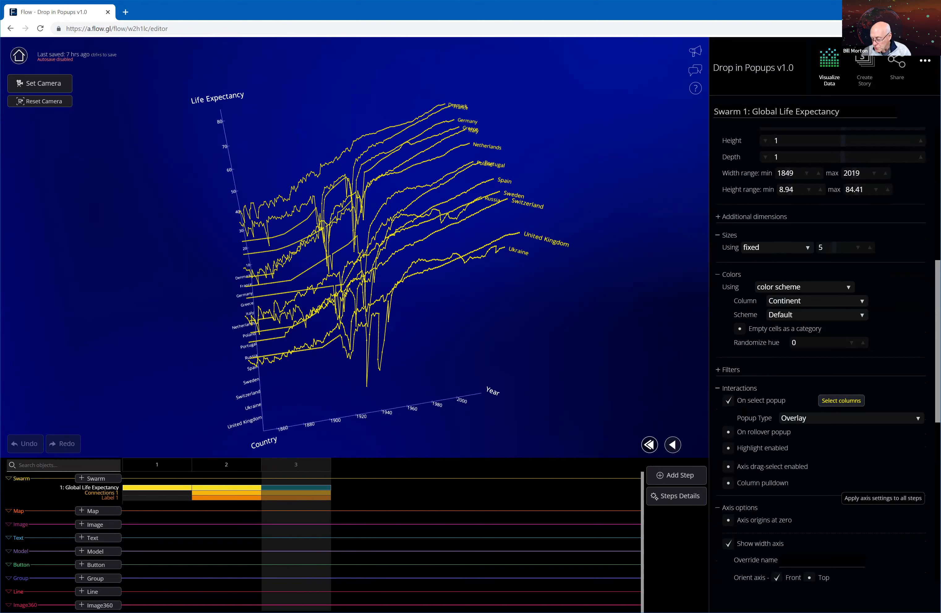
click(728, 401)
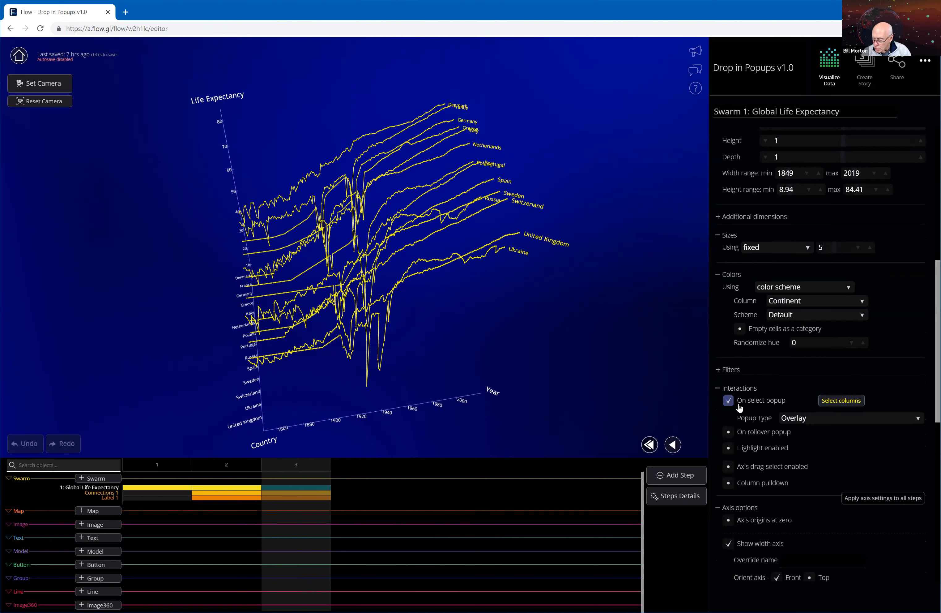
click(728, 401)
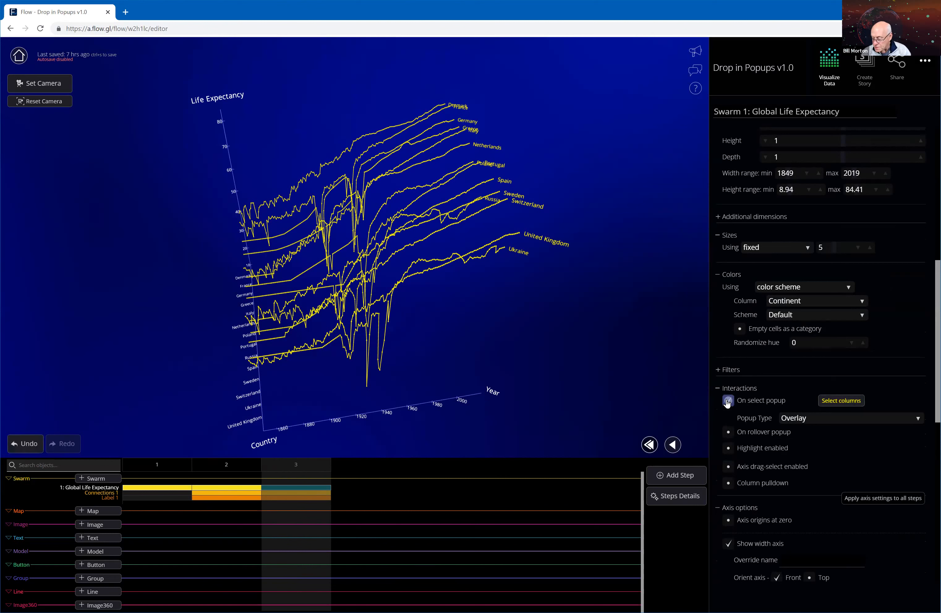
Show Country, Year, Population and Income (USD per Capita) in the on-select overlay at Upper left, and test it on a Switzerland point
click(837, 401)
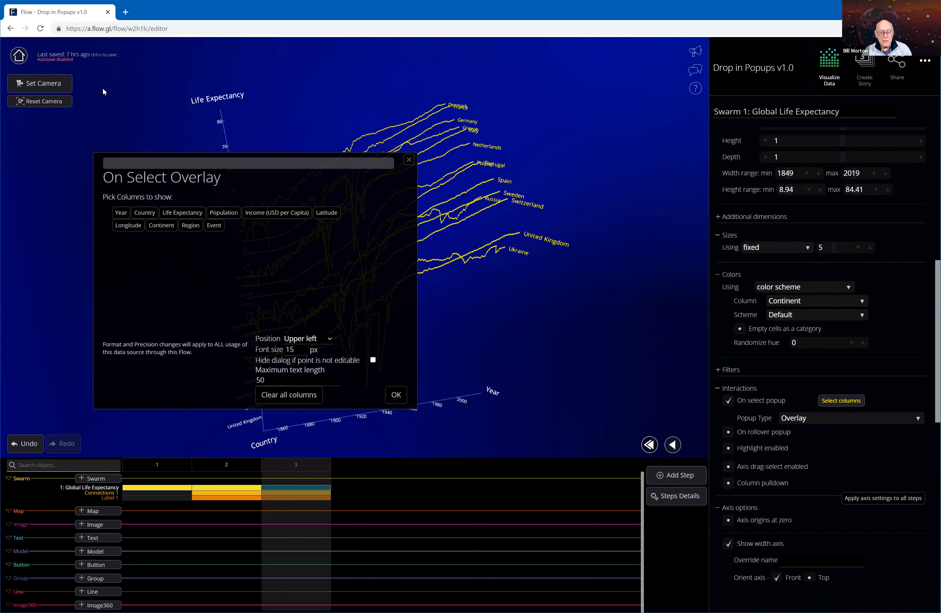
click(330, 340)
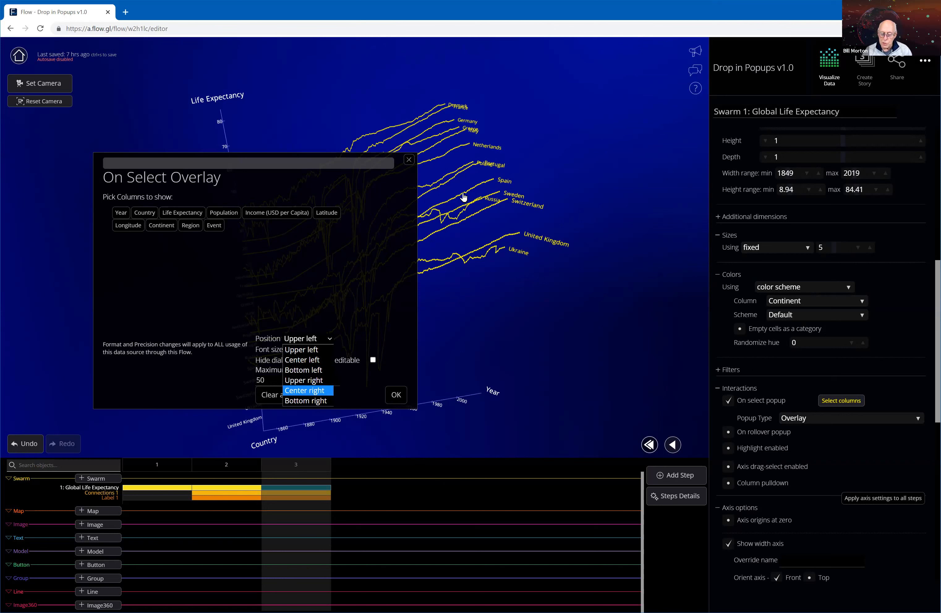
click(315, 341)
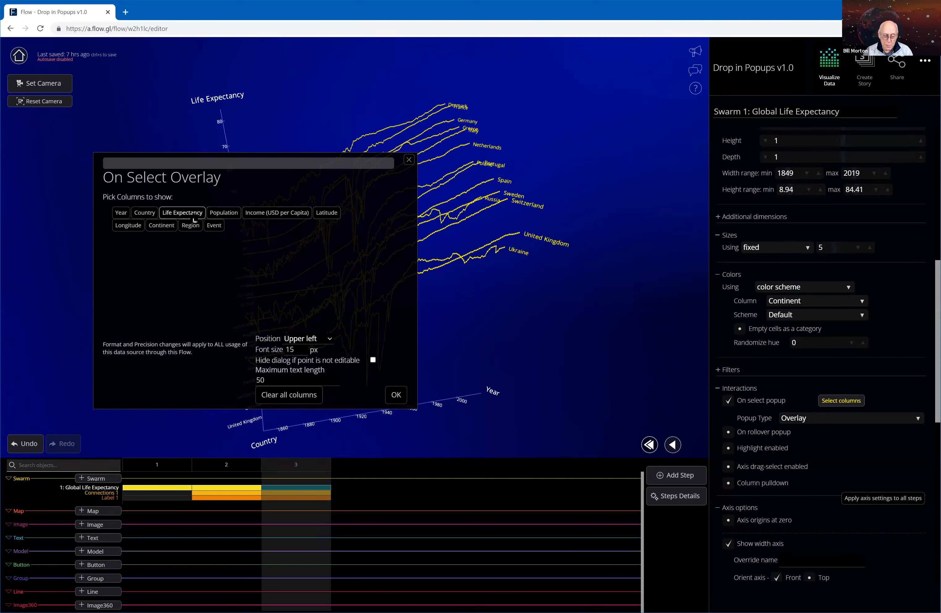
click(145, 213)
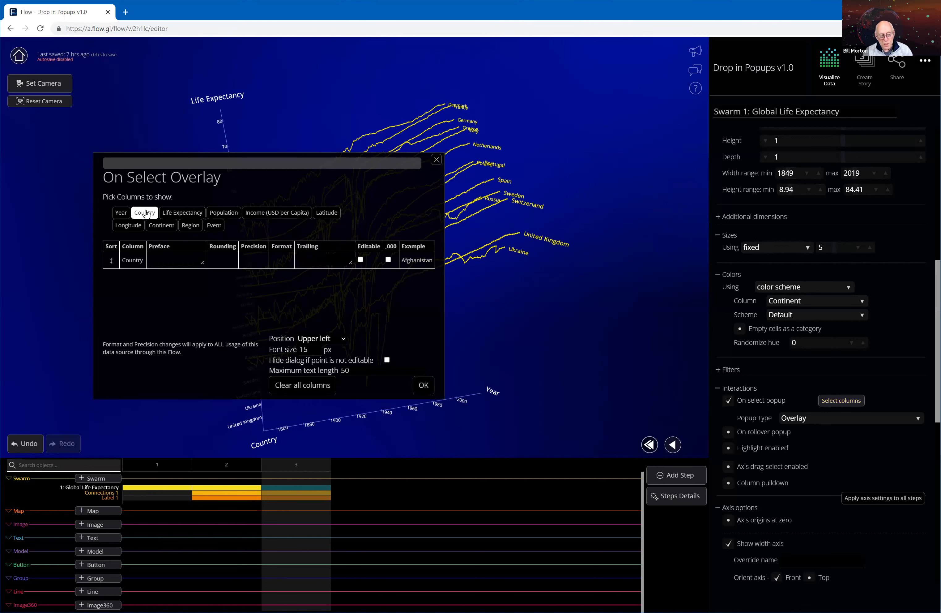
click(122, 213)
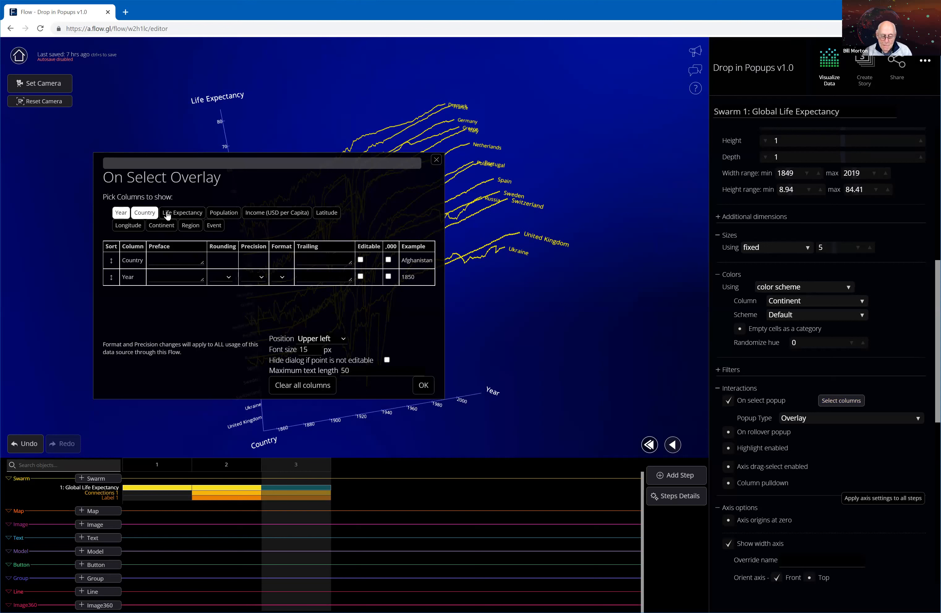
click(221, 212)
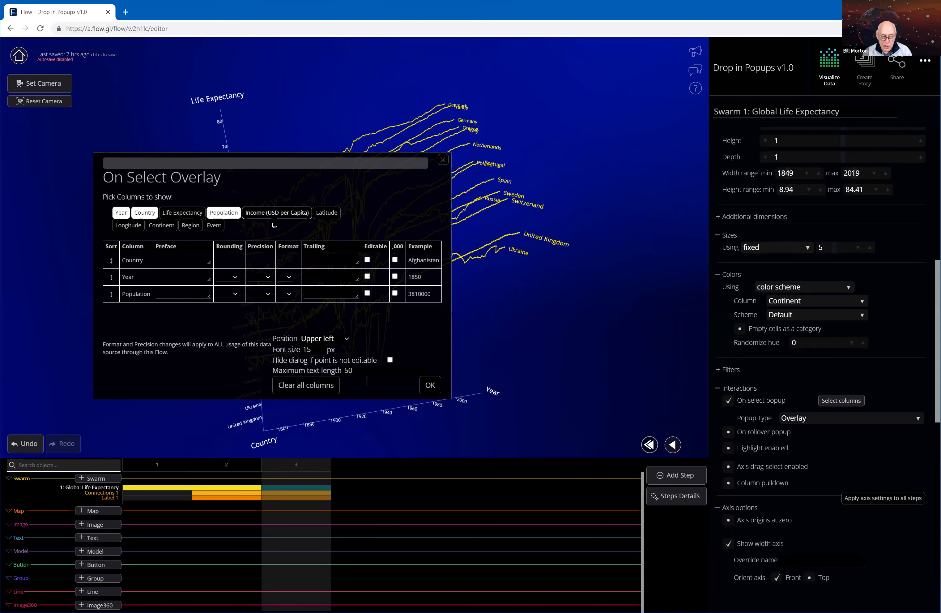
click(276, 213)
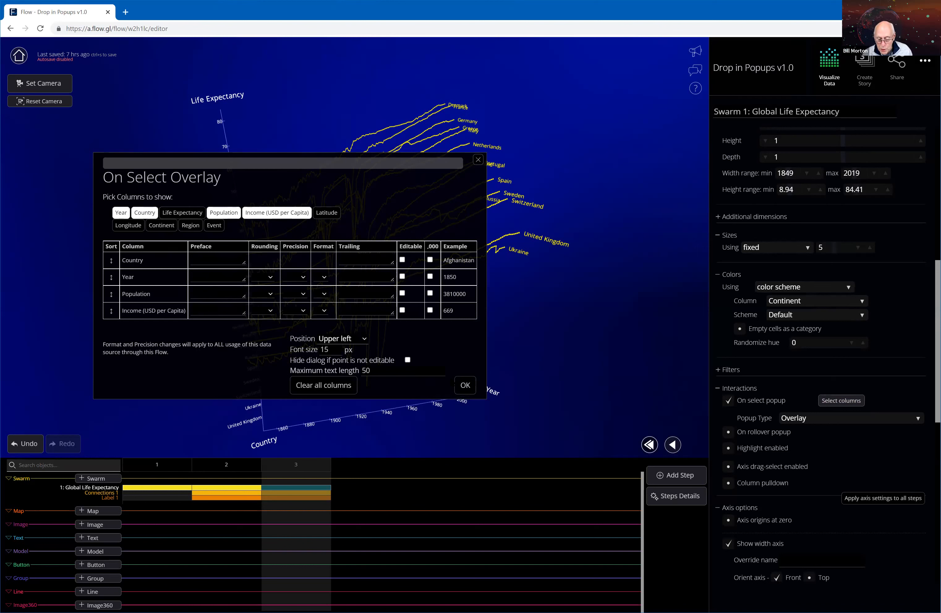
click(466, 386)
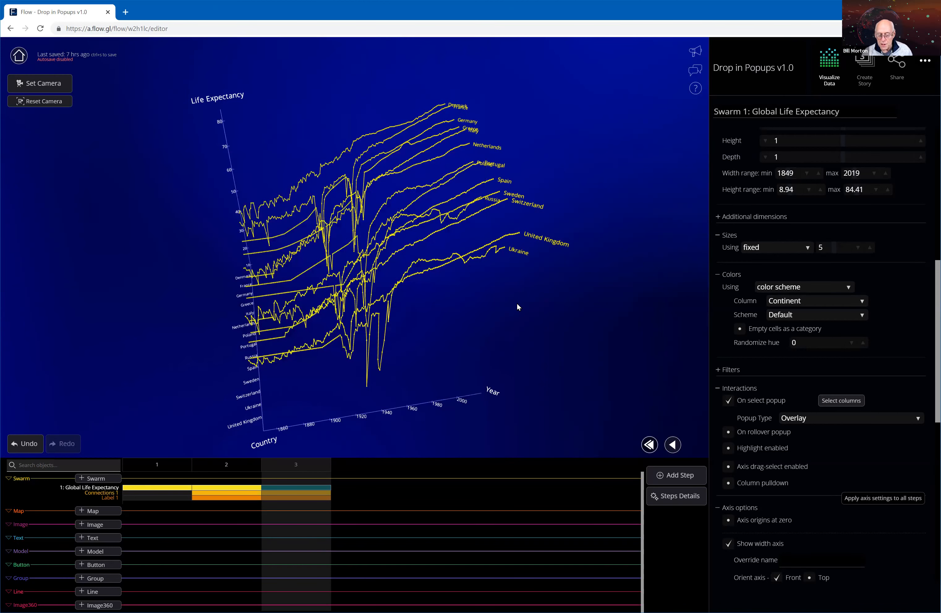
click(508, 203)
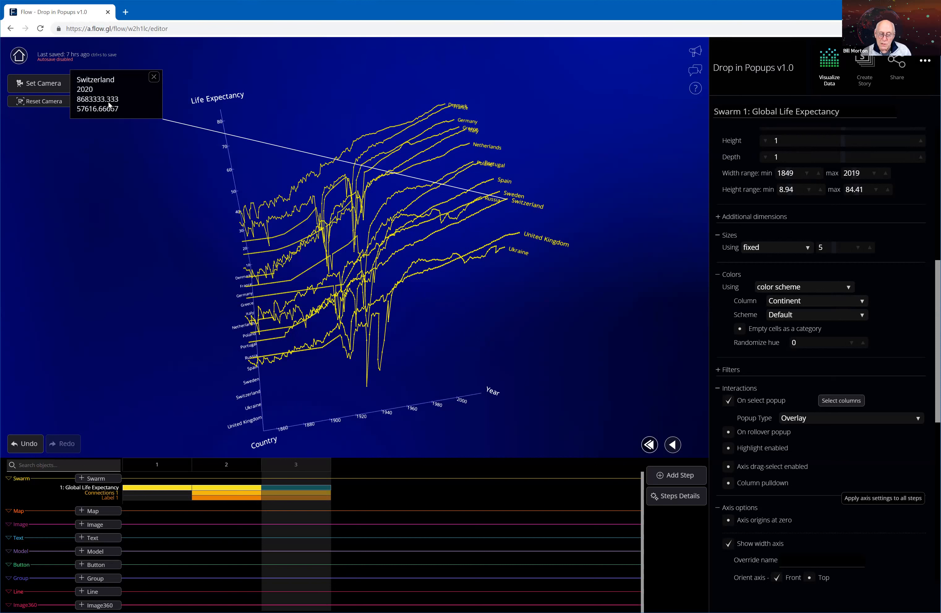
click(153, 77)
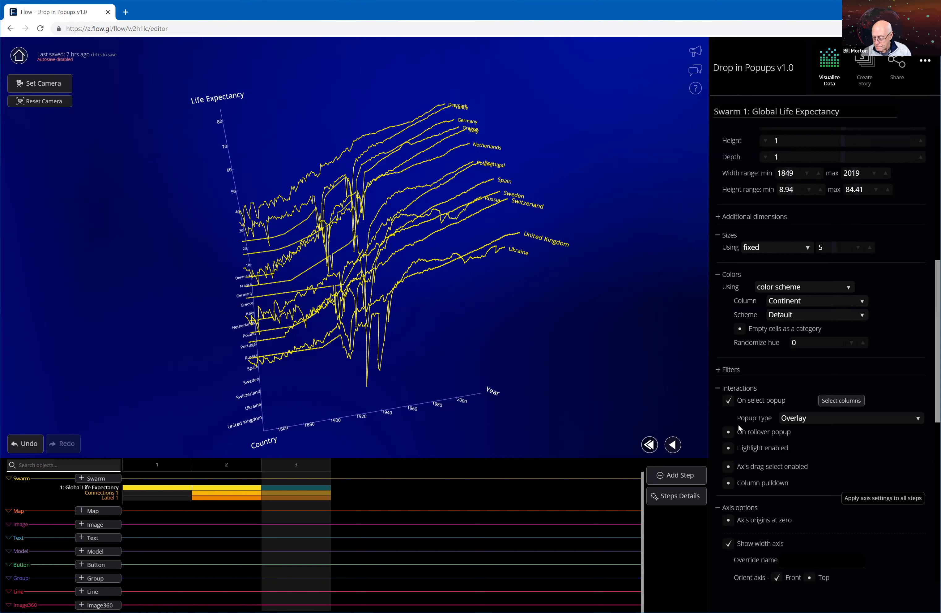
Set the overlay column prefaces to Country, Year, Pop and Income respectively, and check the popup on a Switzerland point
click(830, 401)
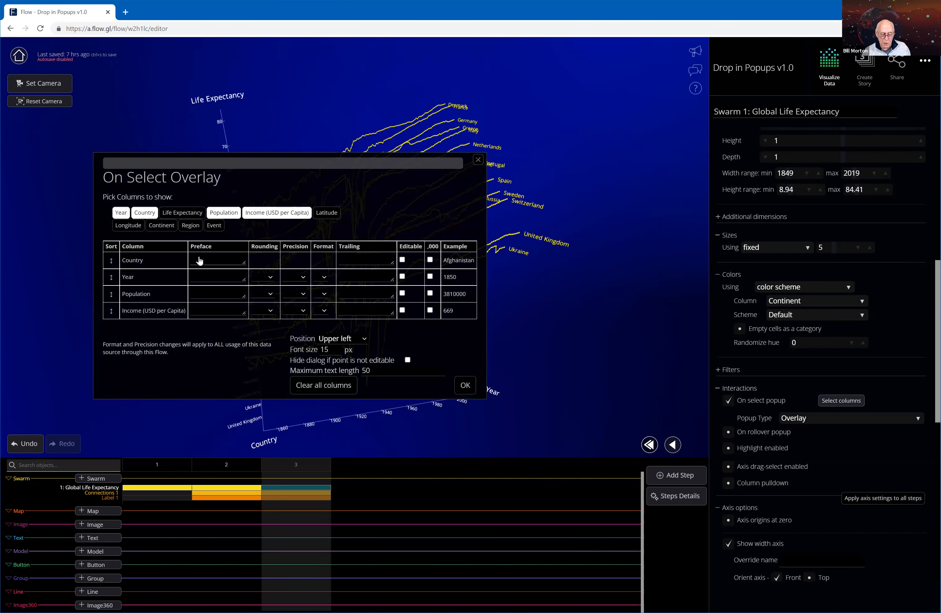
click(241, 259)
text(Country)
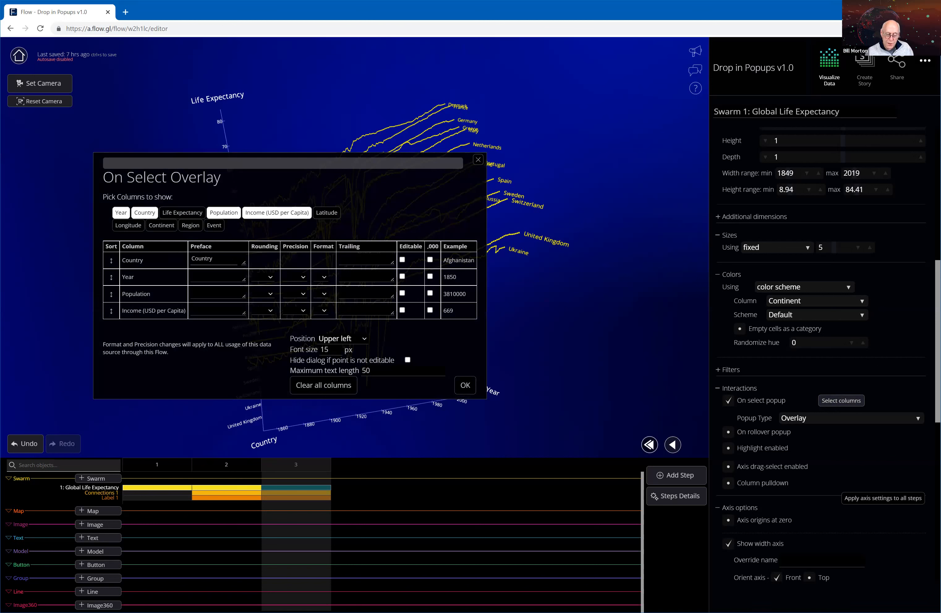
click(206, 279)
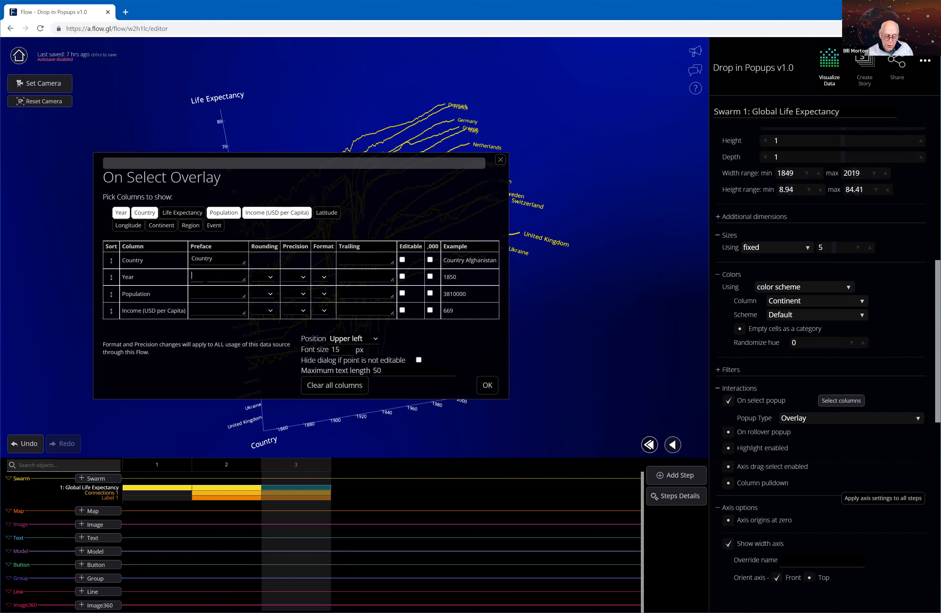
text(Year)
click(201, 294)
text(Pop)
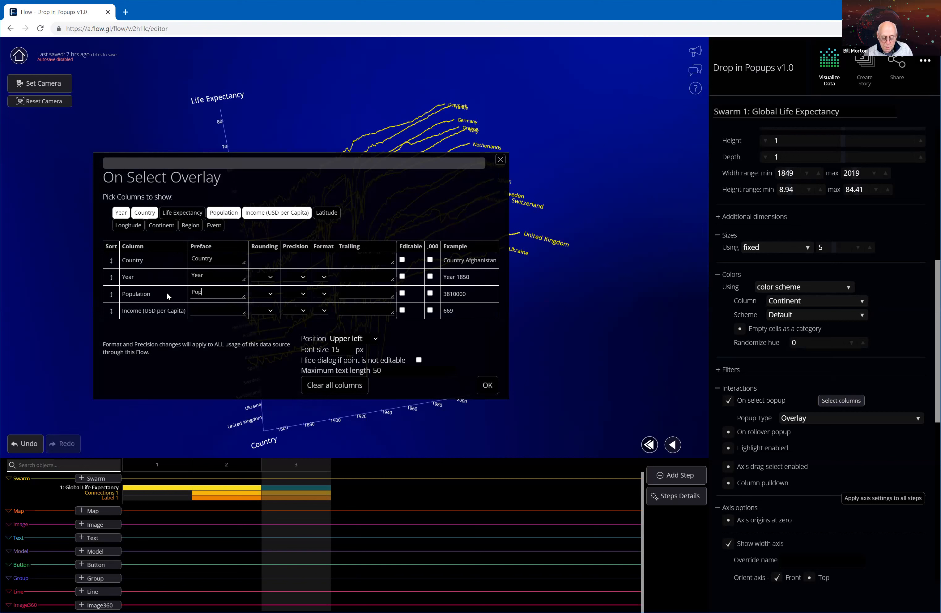
click(201, 309)
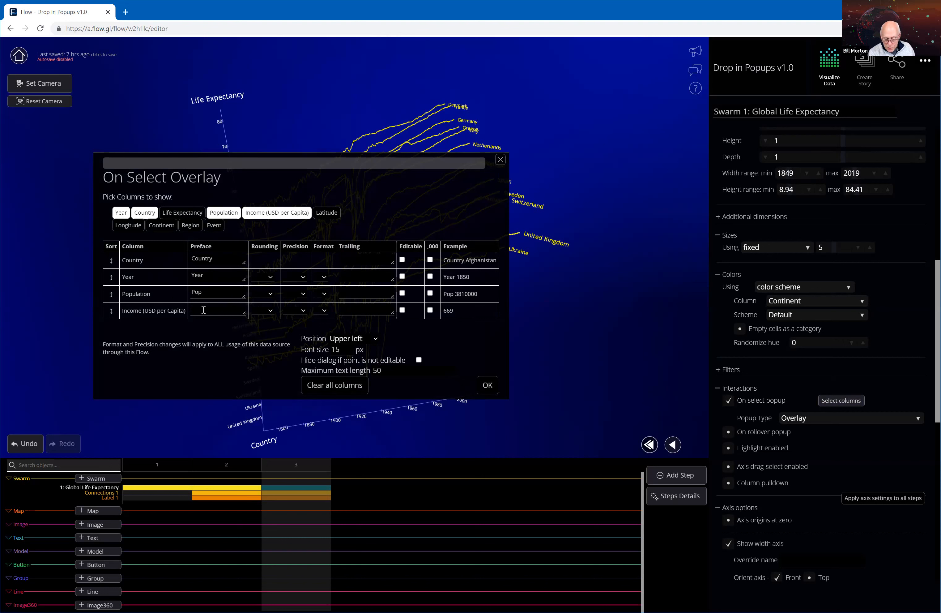
text(Income)
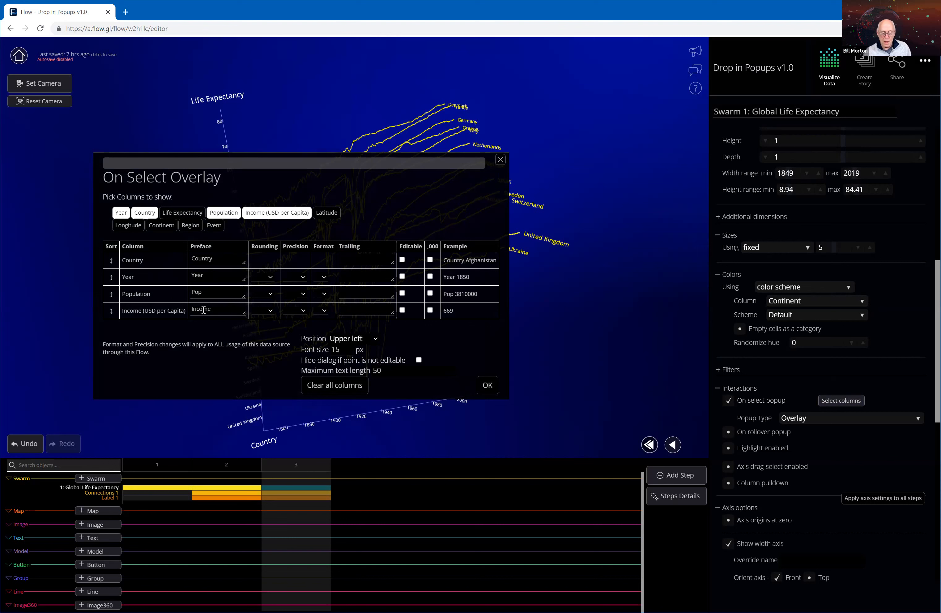
click(487, 384)
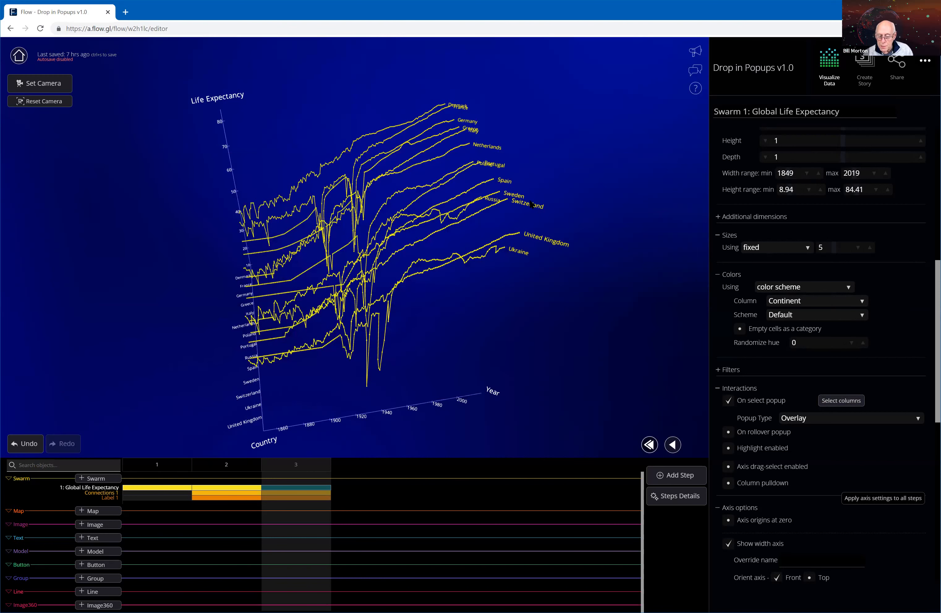
click(505, 201)
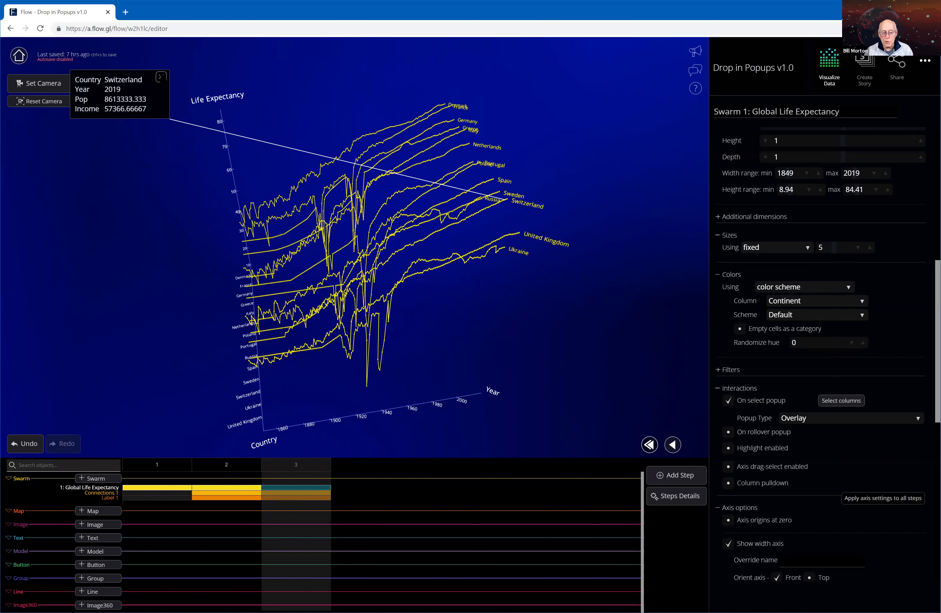
click(161, 78)
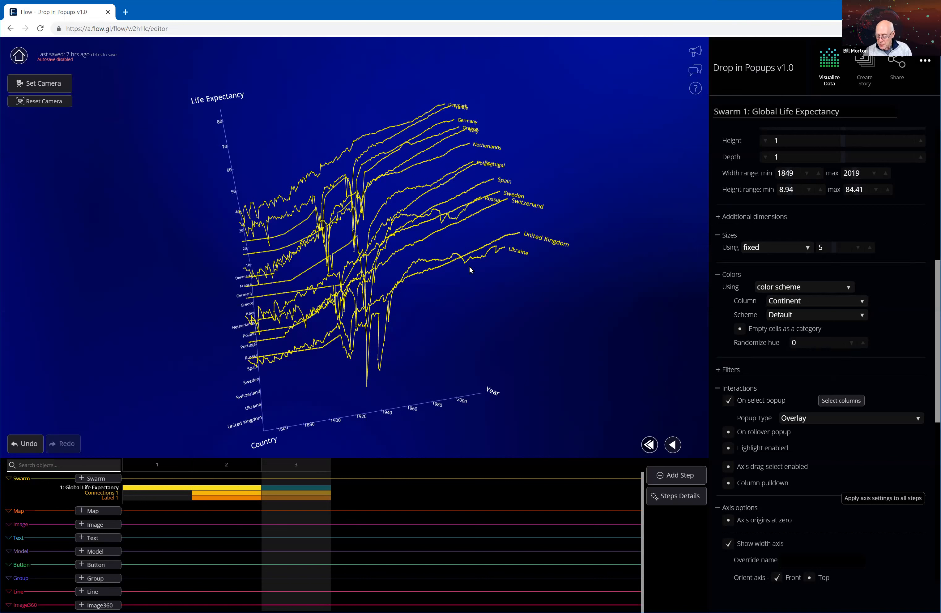
Format the overlay's Population column with 1K rounding, precision 1 and the trailing text Persons
click(847, 402)
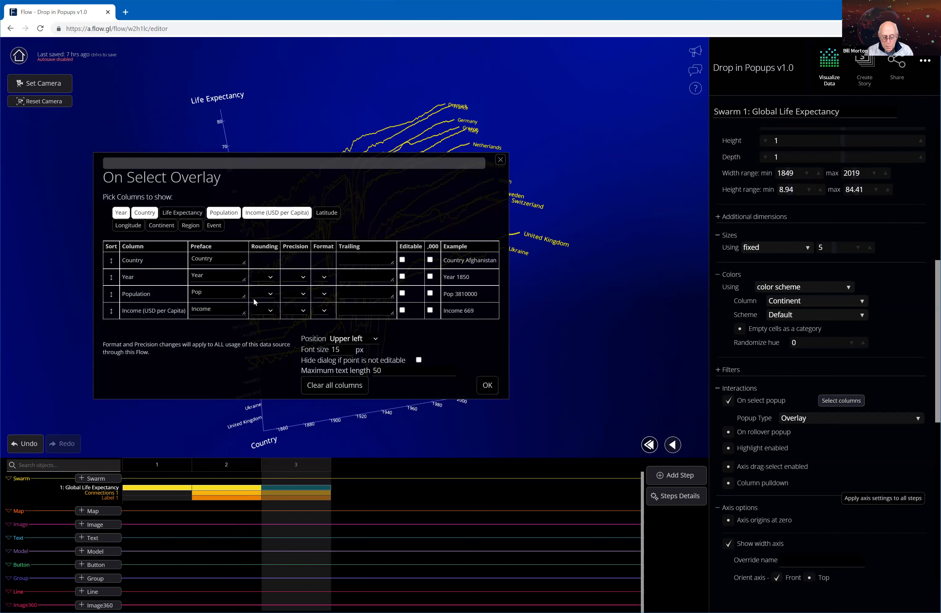
click(271, 297)
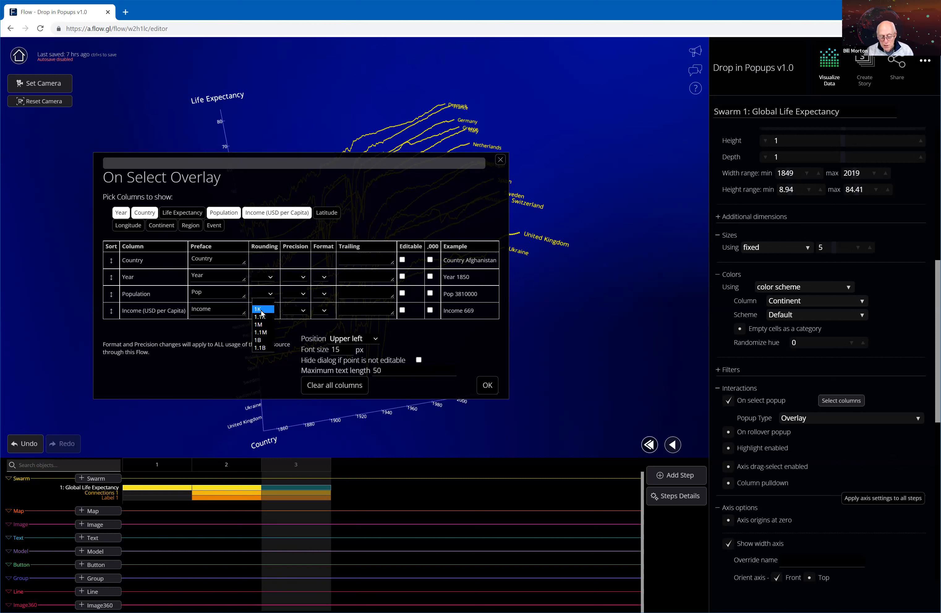
click(262, 309)
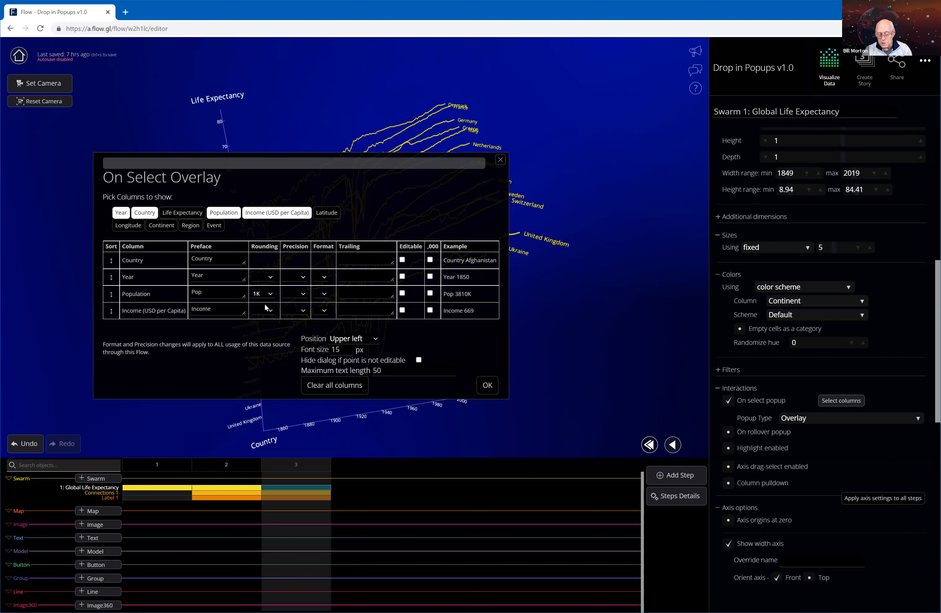
click(304, 297)
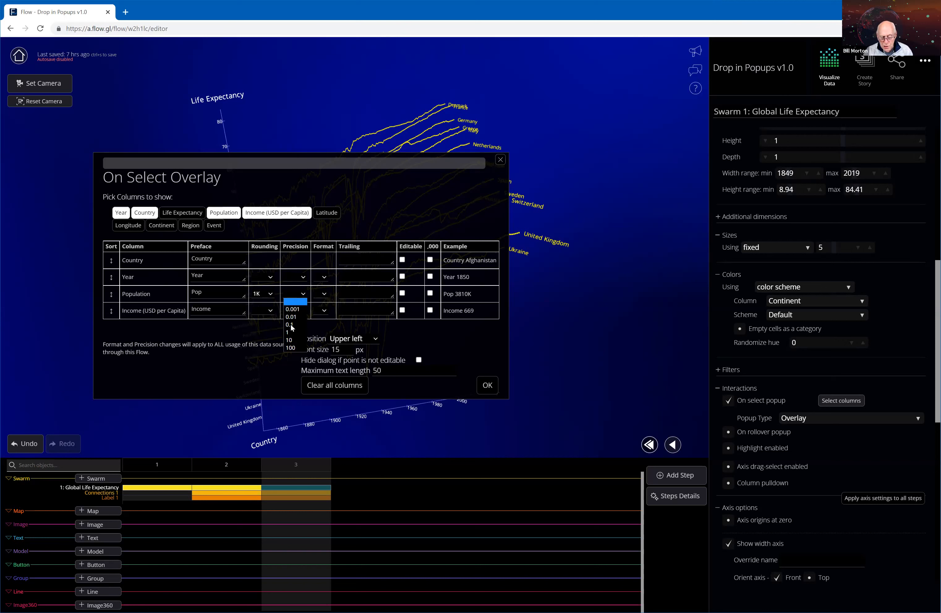
click(288, 332)
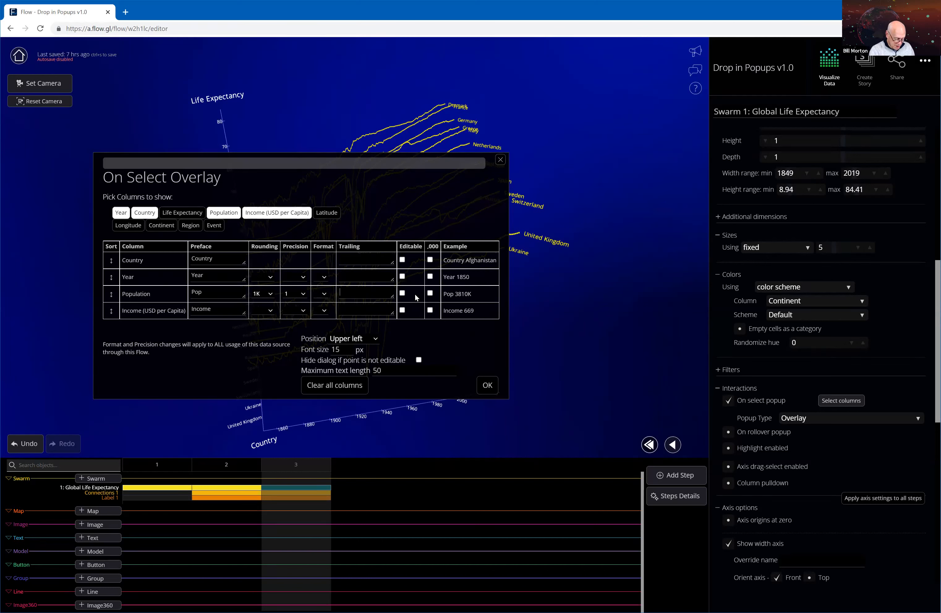
text(Persons)
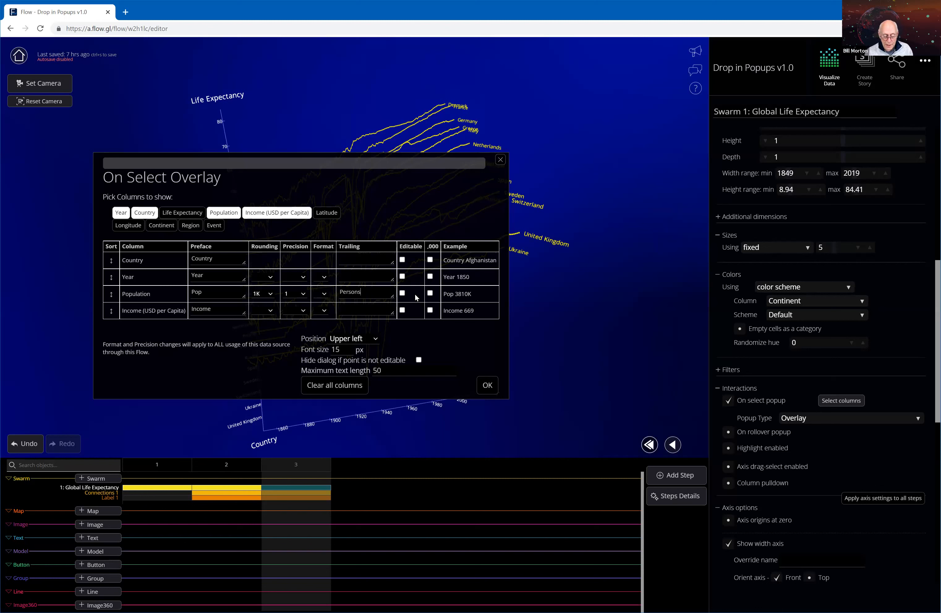
Format Income with precision 1, $ format and trailing text Per Person, add thousands separators to Population and Income, and check a Switzerland point
click(270, 311)
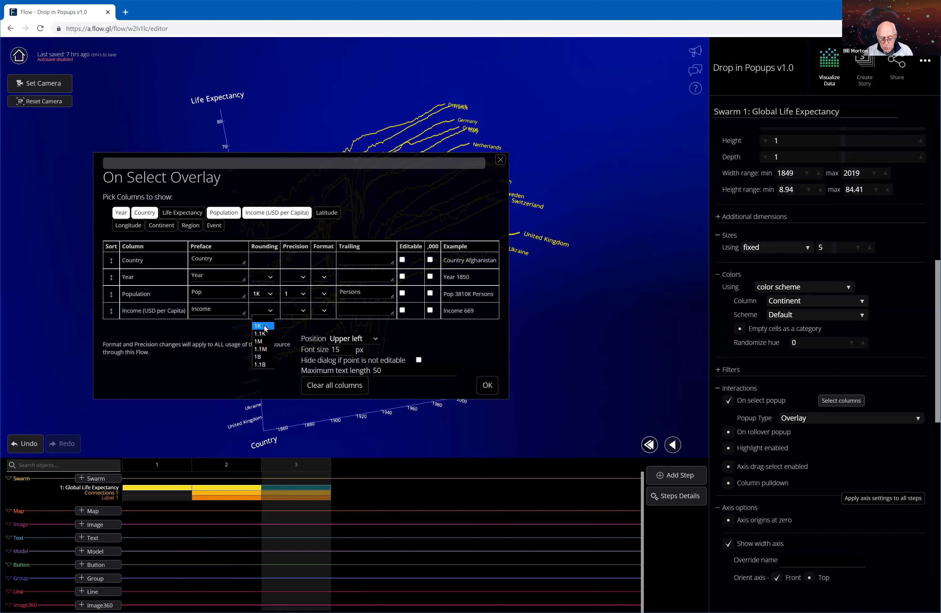
click(257, 307)
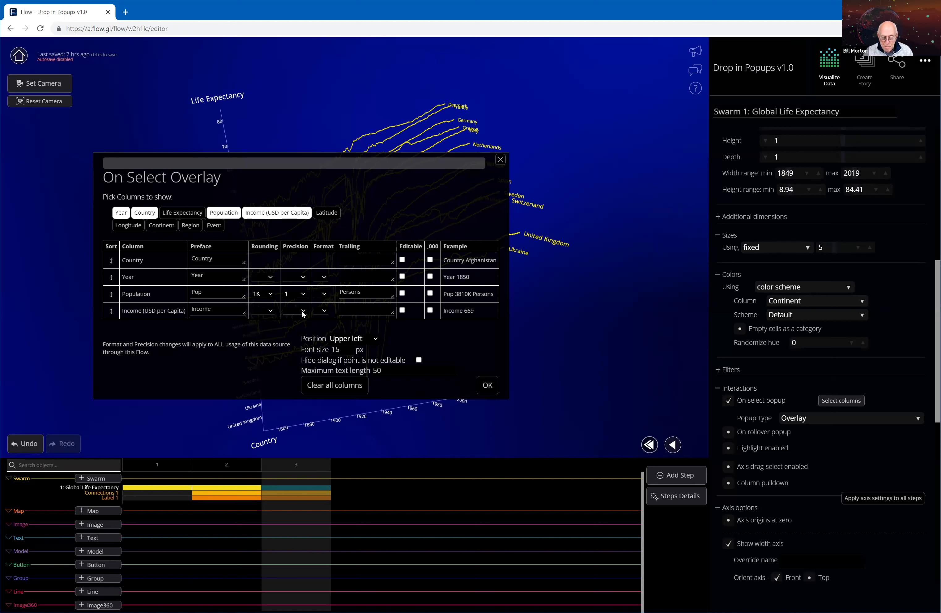
click(303, 311)
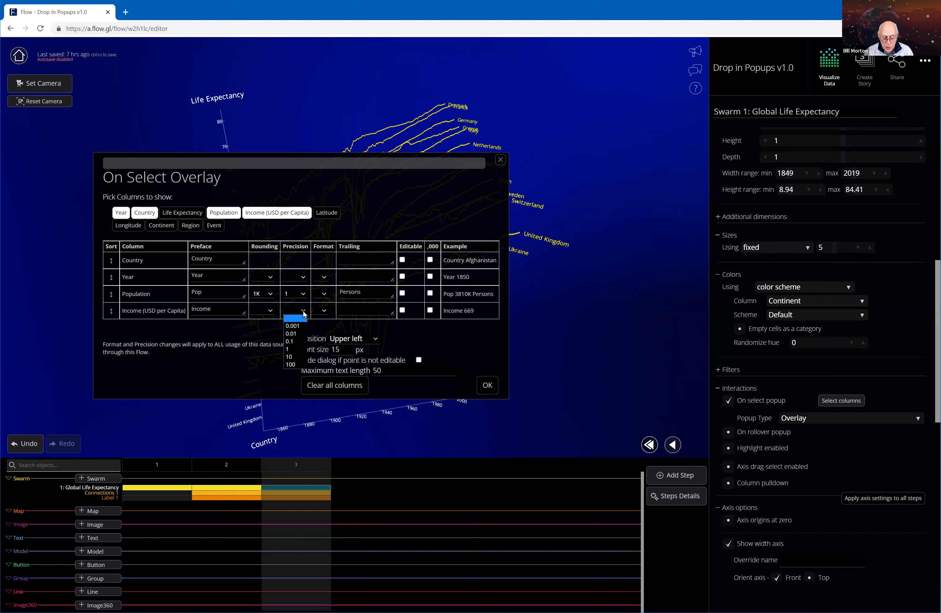
click(295, 349)
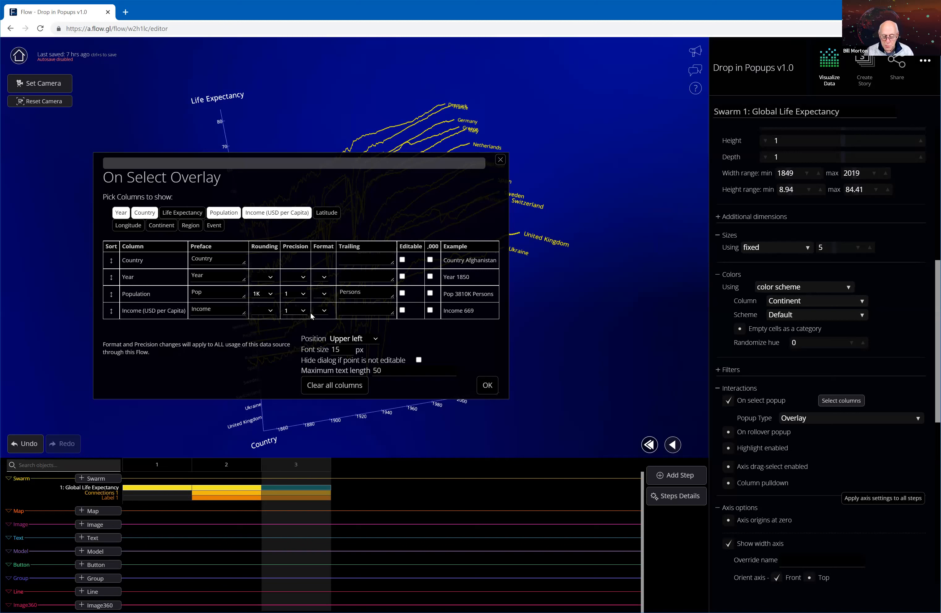
click(323, 311)
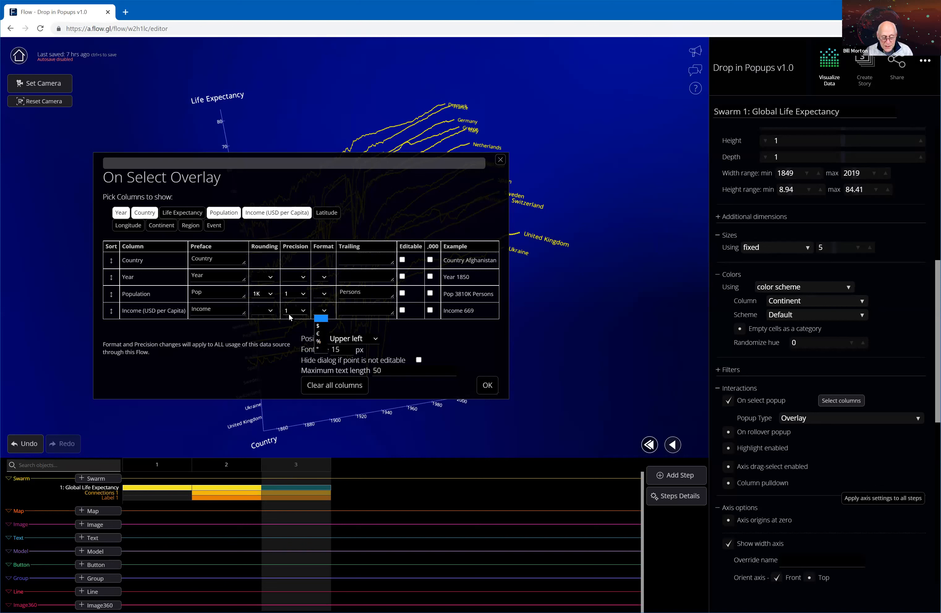
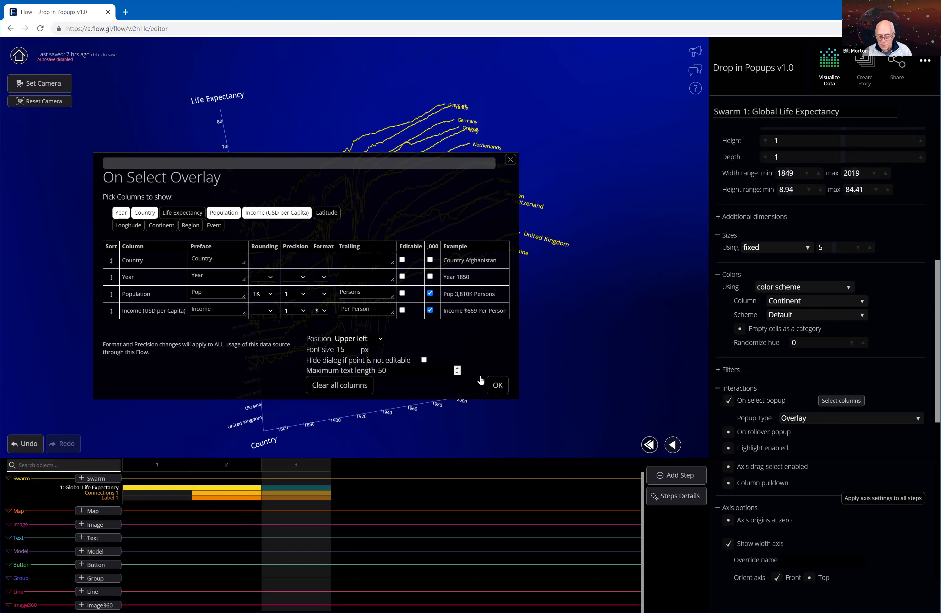
click(498, 385)
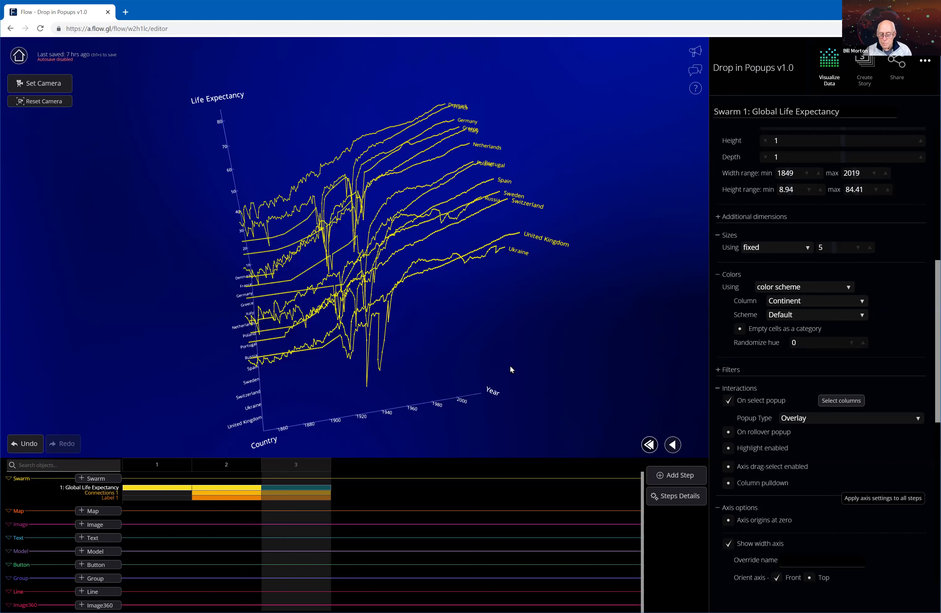
click(506, 203)
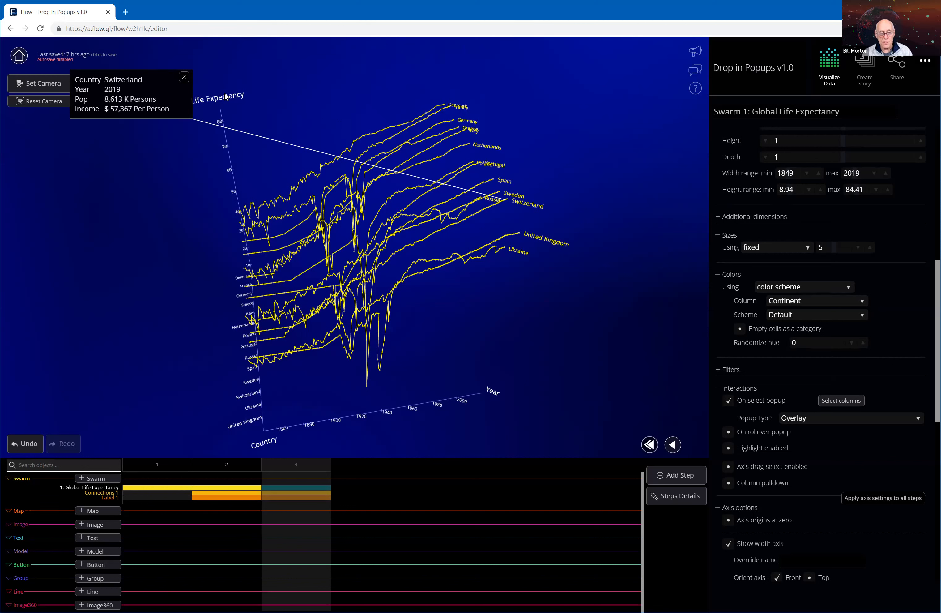
click(185, 77)
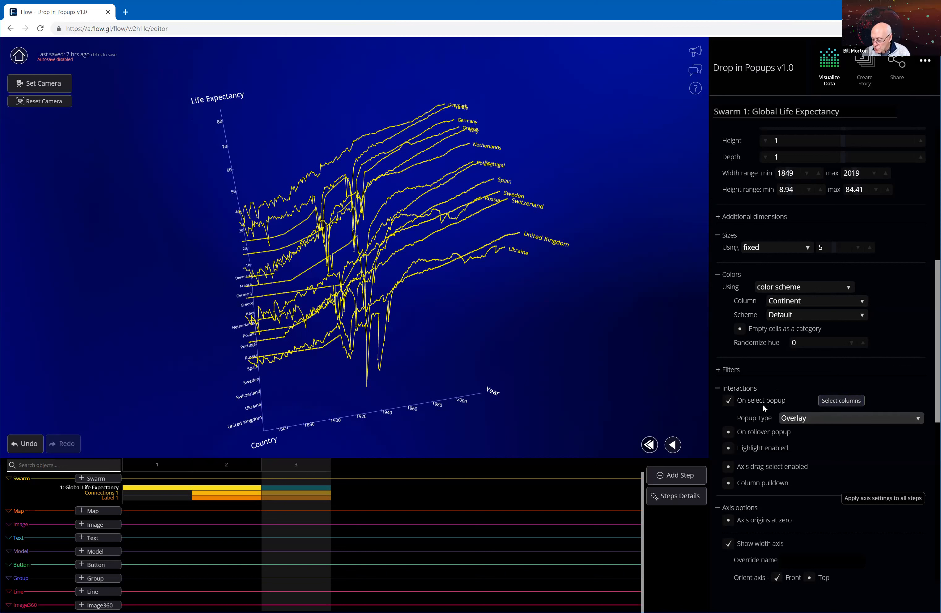
Enable the on-rollover popup in place of the on-select popup and open its column settings
click(729, 433)
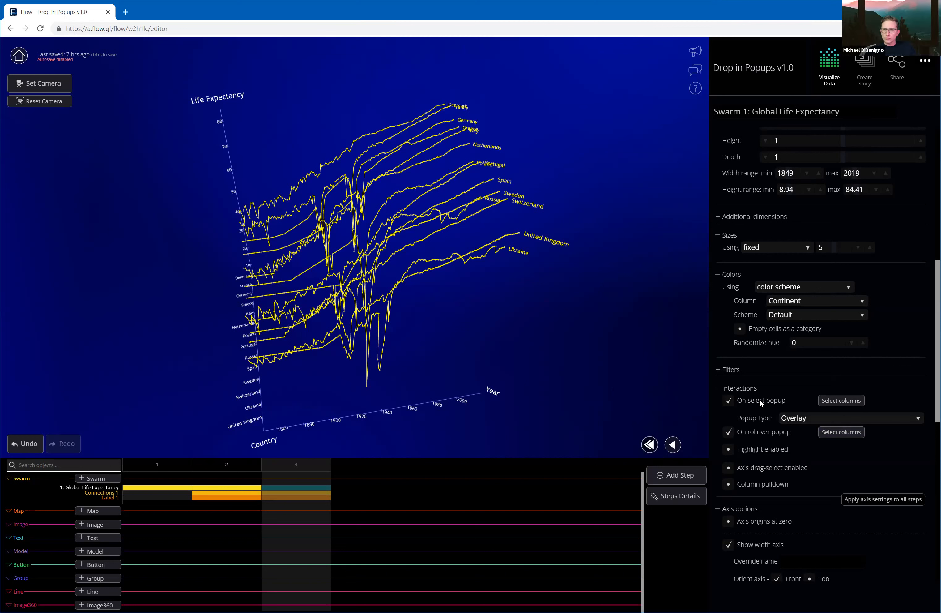
click(728, 400)
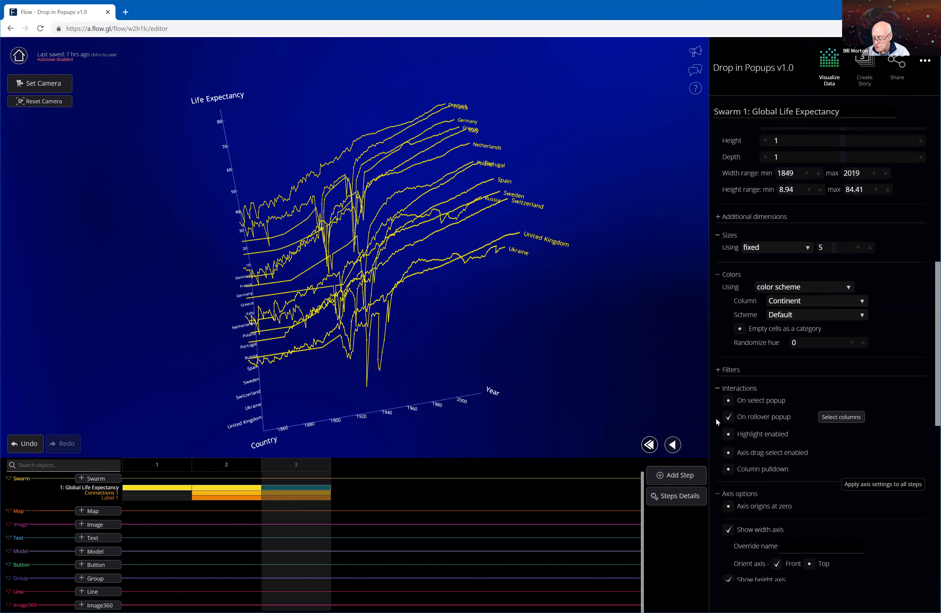
click(831, 419)
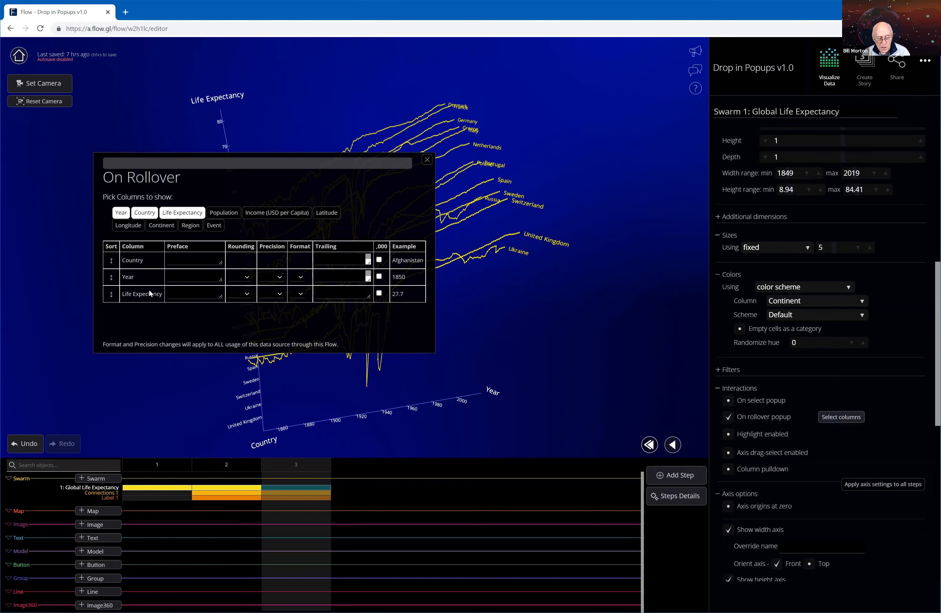
Set the rollover prefaces to Country for Country, Pop for Year and Life Expect for Life Expectancy, and check the popup on a Ukraine point
click(179, 259)
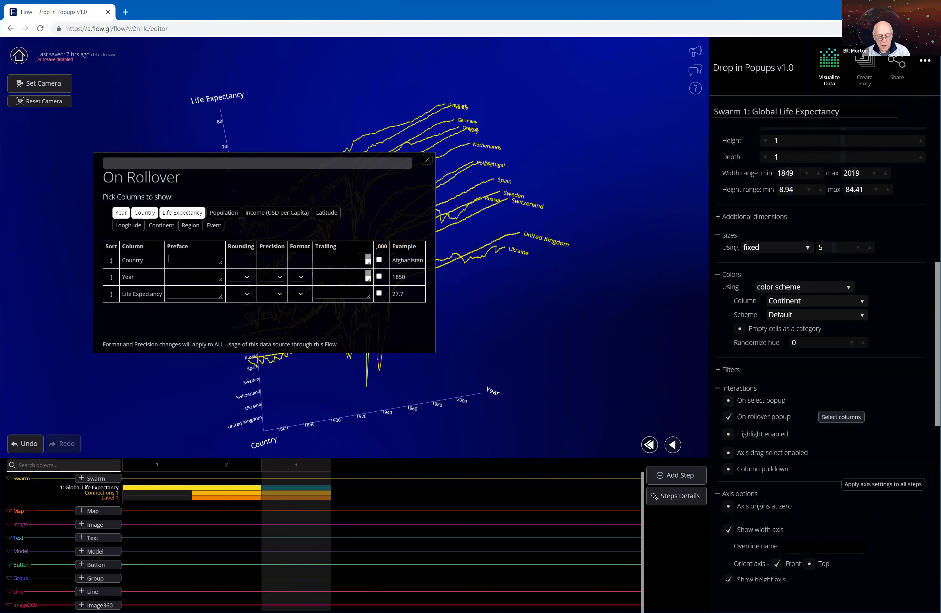
text(C)
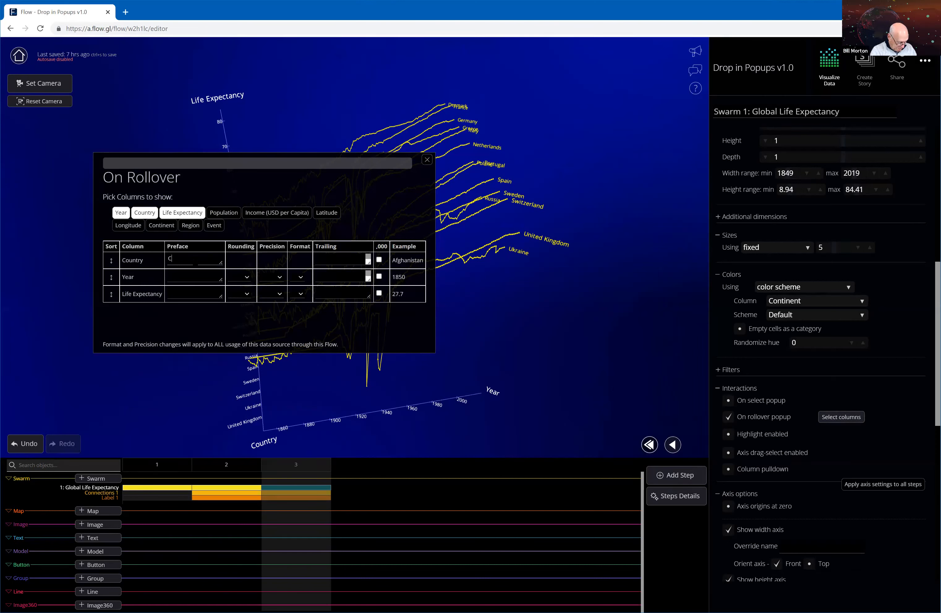
text(outry)
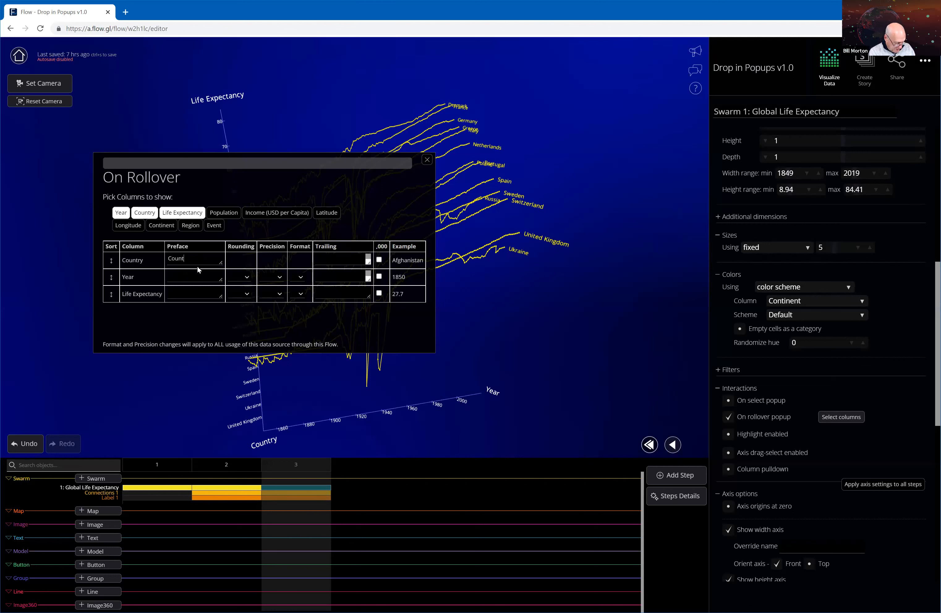
click(182, 281)
text(Pop)
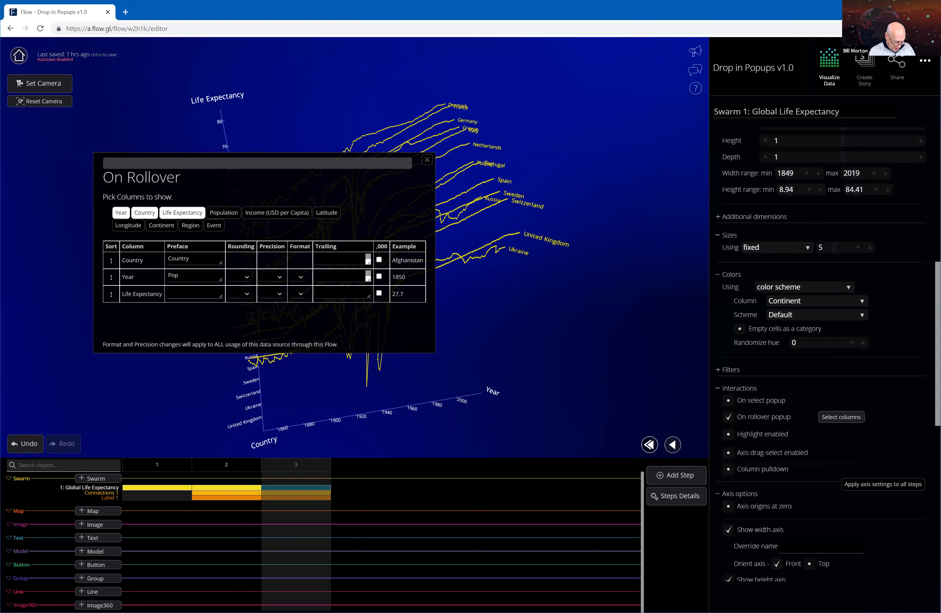
click(176, 291)
text(Life Expect)
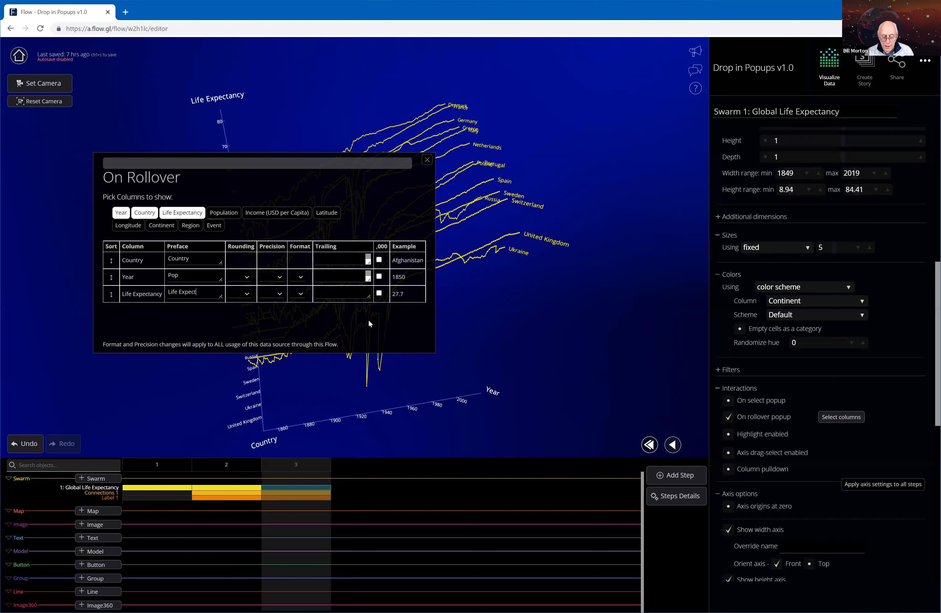
click(427, 160)
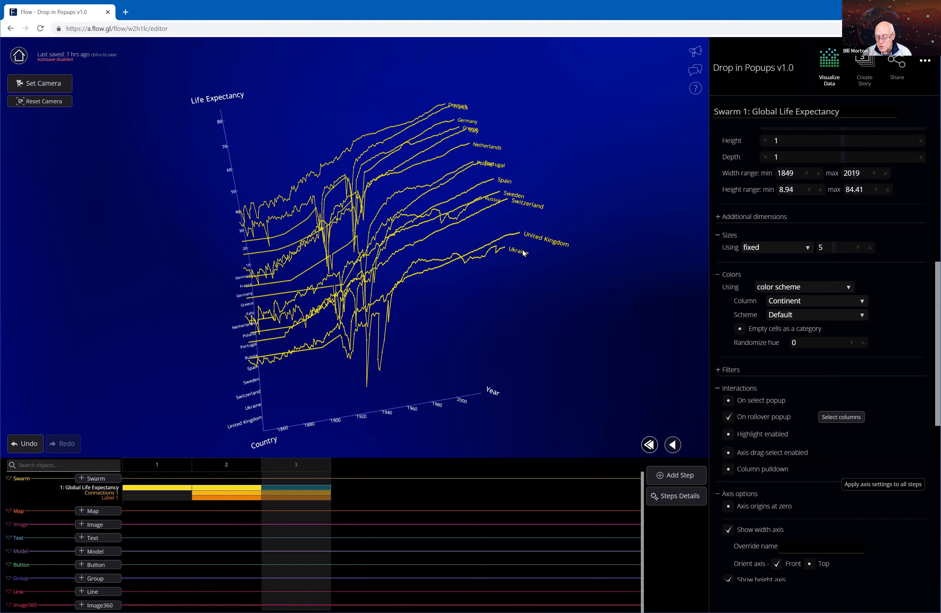
mouse_move(503, 250)
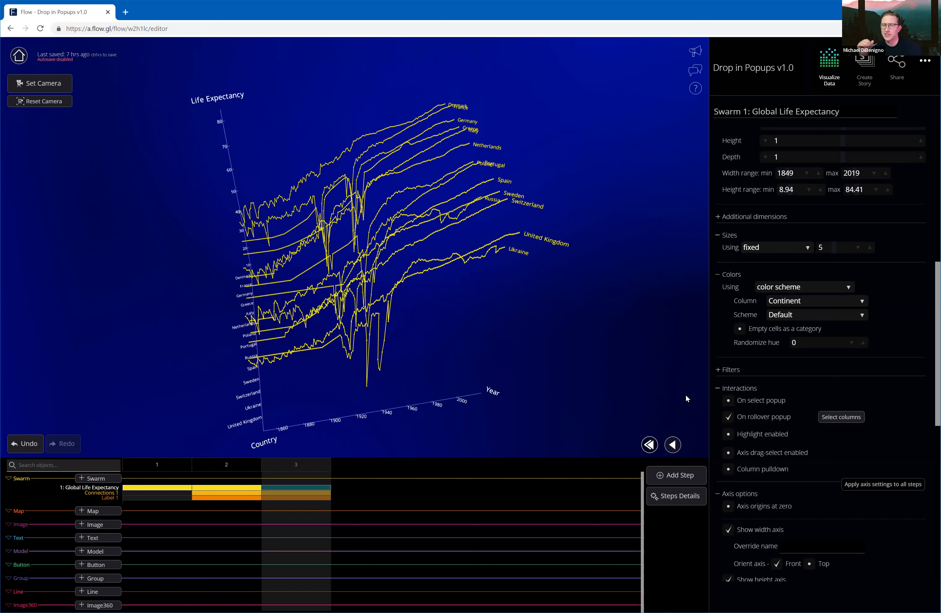
Switch from the rollover popup back to the on-select popup, enable highlighting, and test it on a United Kingdom point
click(728, 417)
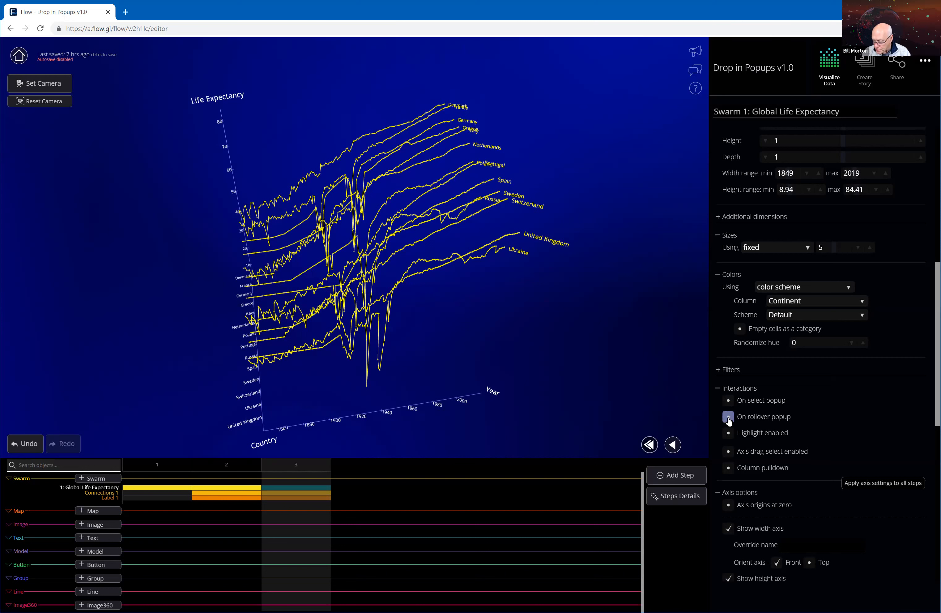
click(728, 401)
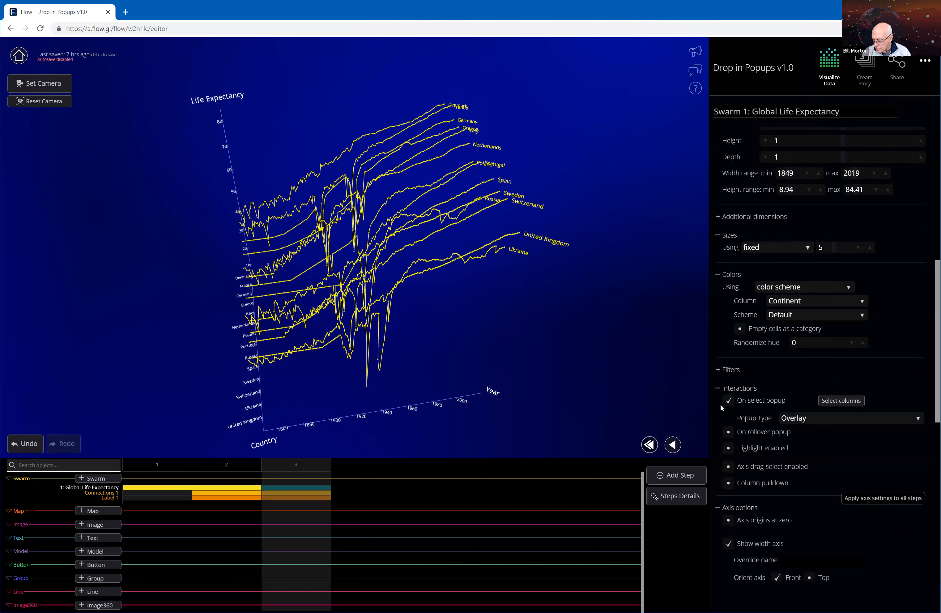
click(728, 448)
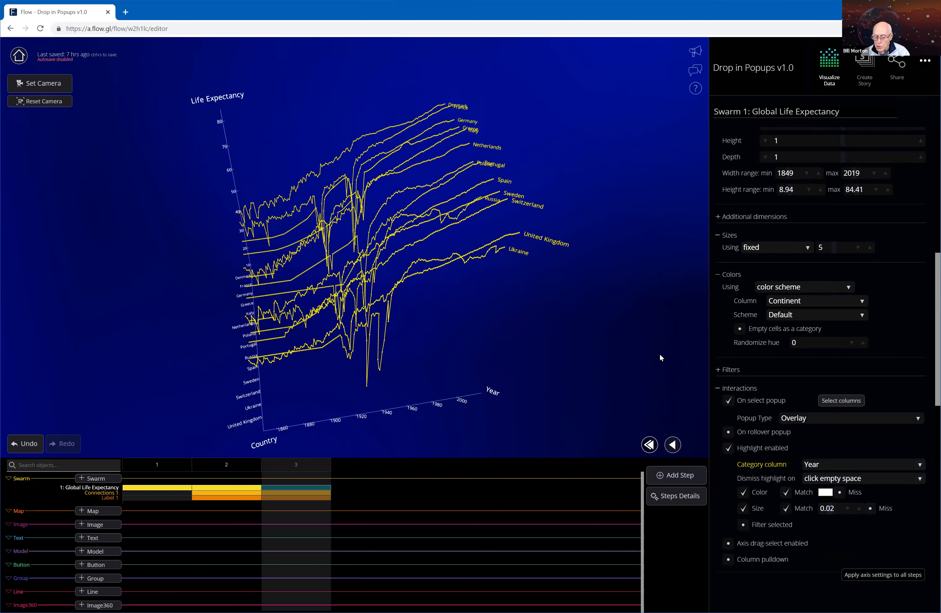
click(519, 236)
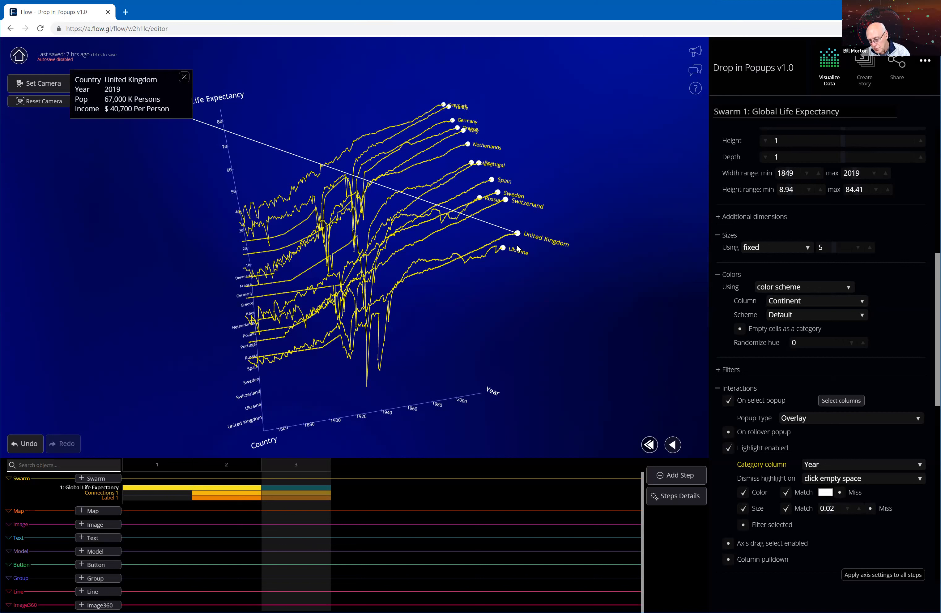
Set the highlight category column to Country and test it by highlighting the United Kingdom and Sweden lines
click(829, 464)
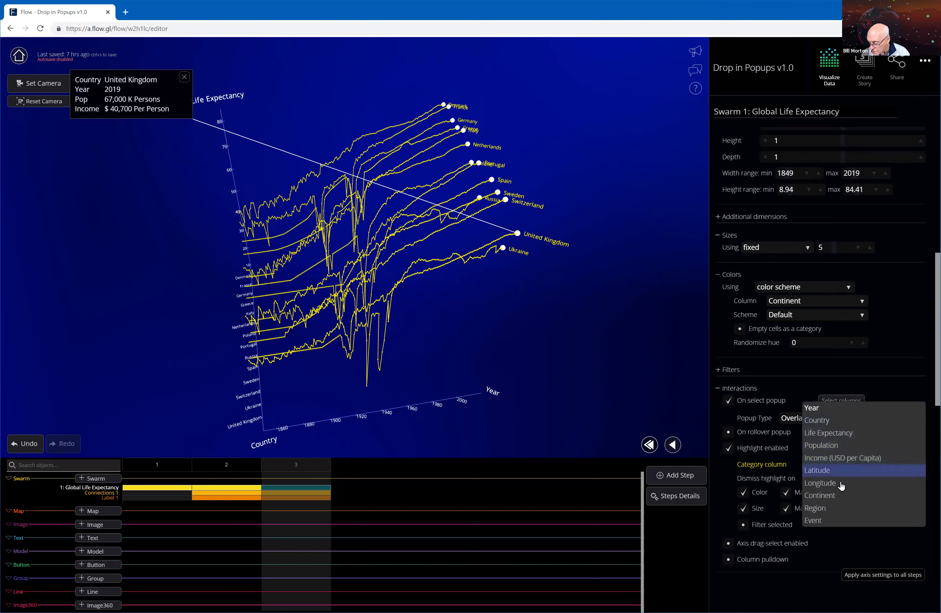
click(823, 420)
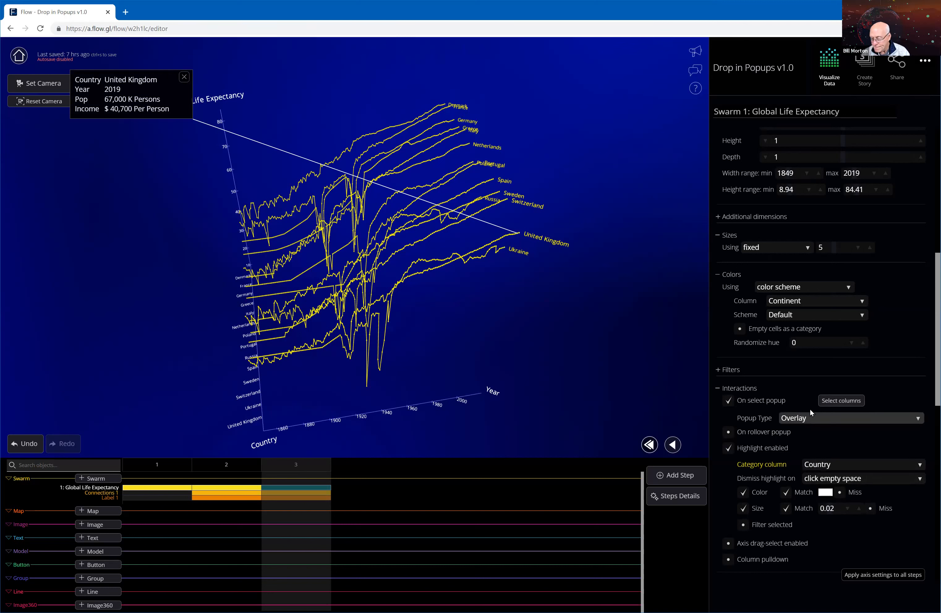
click(519, 239)
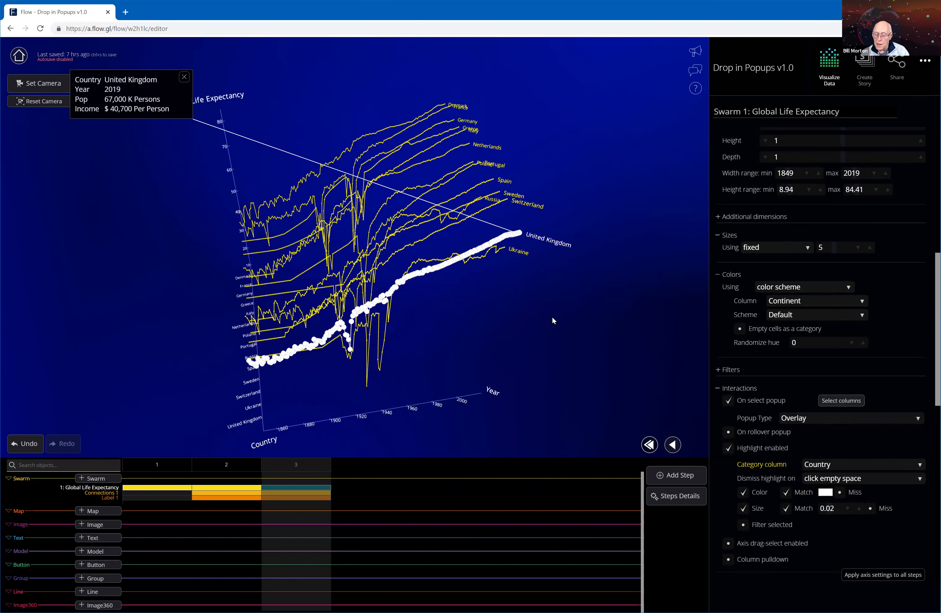
drag(568, 275, 608, 246)
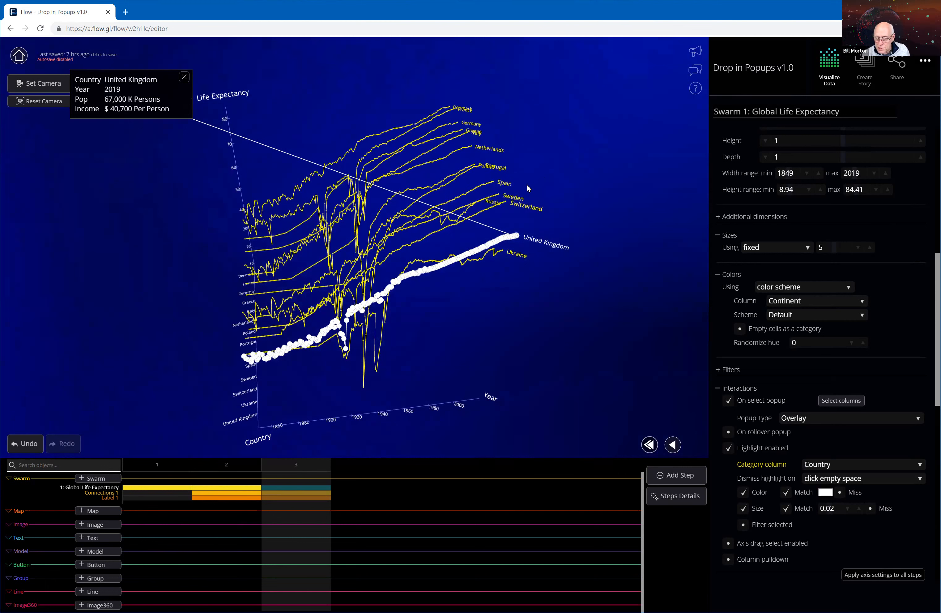
click(498, 198)
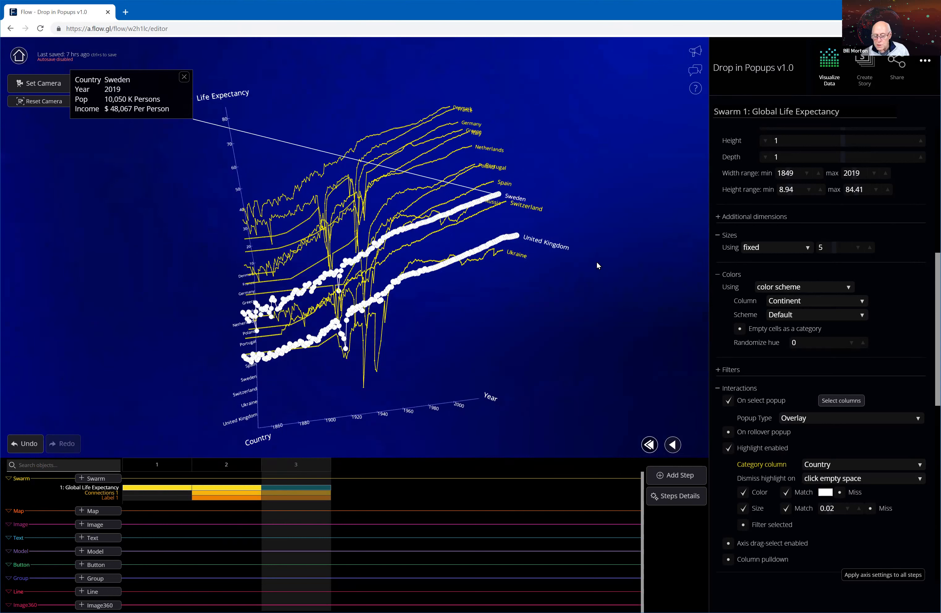
Dismiss the current highlights, highlight the Russia and United Kingdom lines, and compare their life expectancy curves
drag(601, 186, 579, 228)
drag(570, 281, 569, 288)
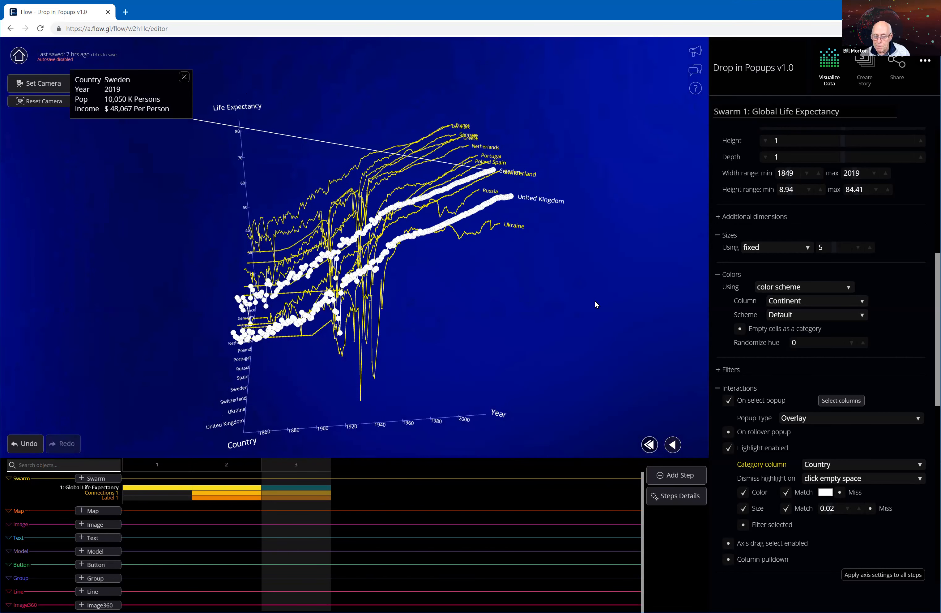
click(526, 199)
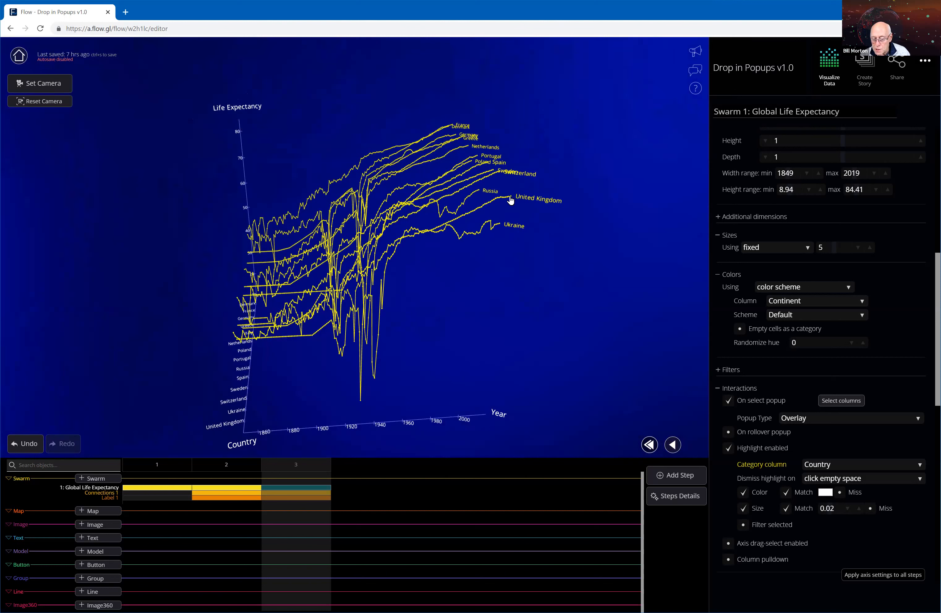
click(510, 200)
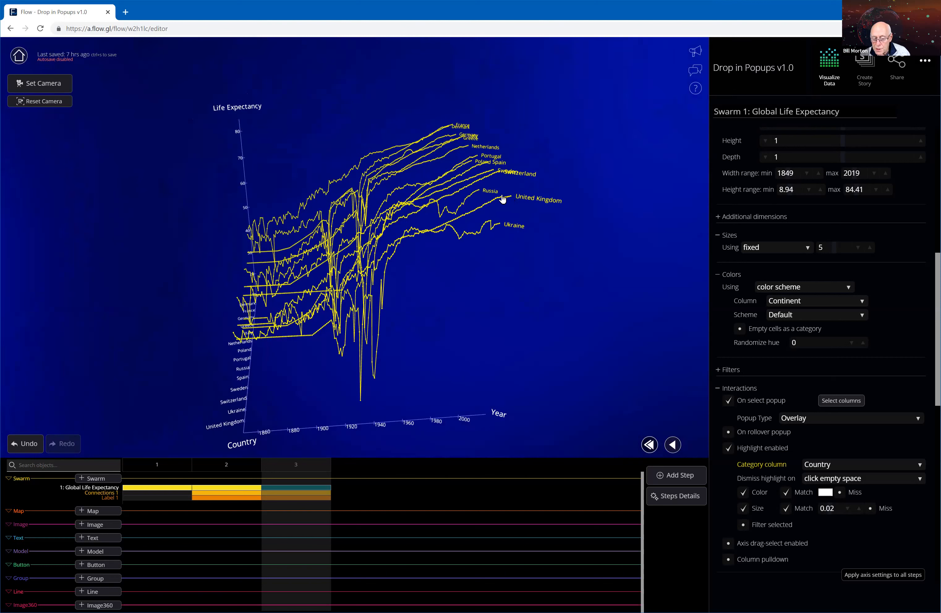
click(476, 195)
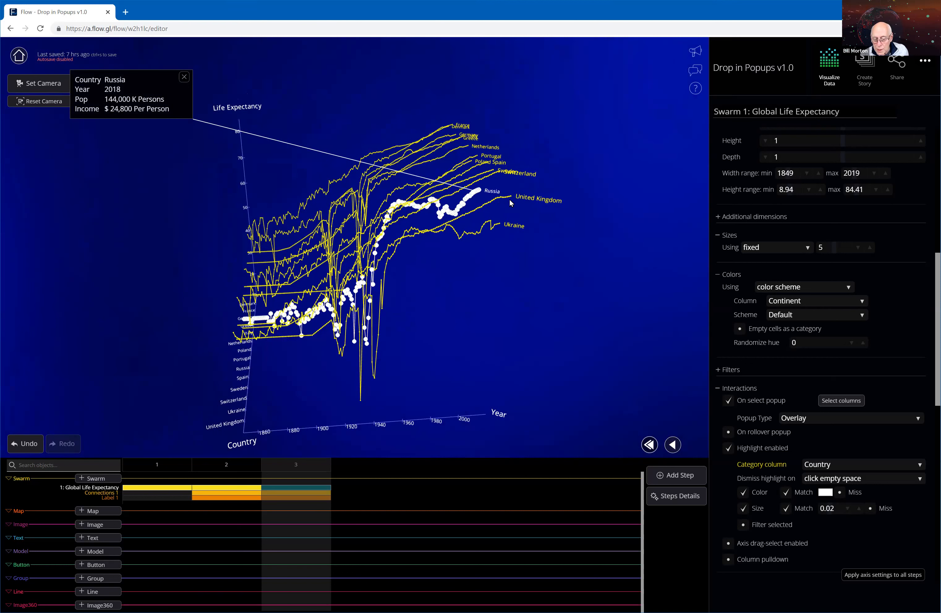
click(509, 201)
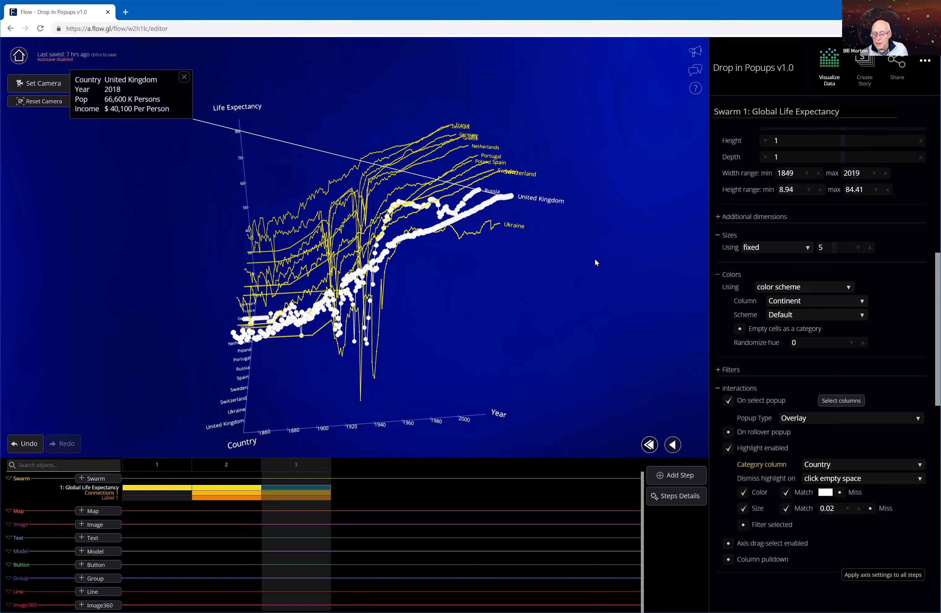
drag(577, 293, 537, 211)
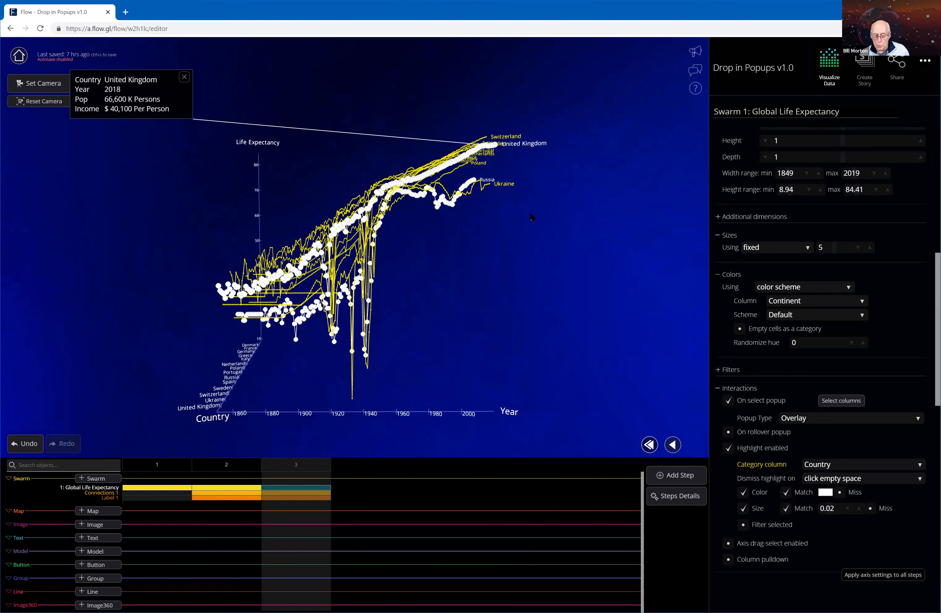
mouse_move(615, 304)
mouse_down()
mouse_move(553, 292)
mouse_move(603, 314)
mouse_up()
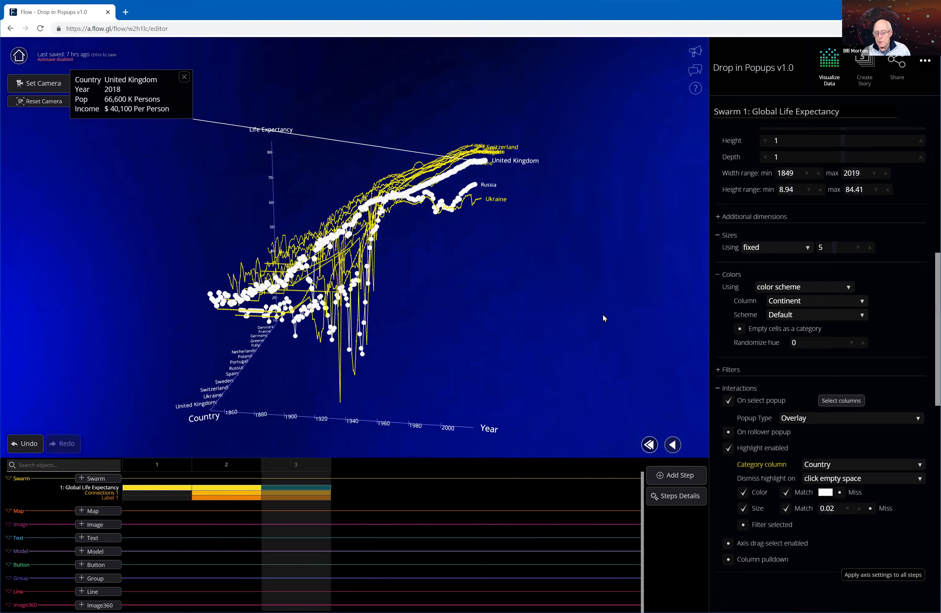
Dismiss the country highlights and the United Kingdom popup, view the lines from another angle, and turn off highlighting for the swarm
click(604, 317)
click(604, 318)
drag(562, 252, 592, 365)
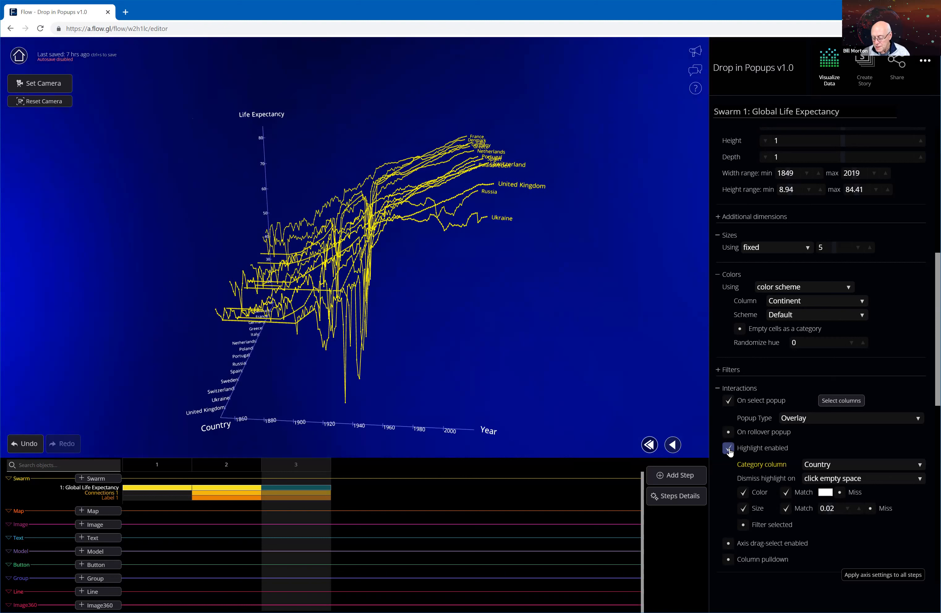
click(728, 448)
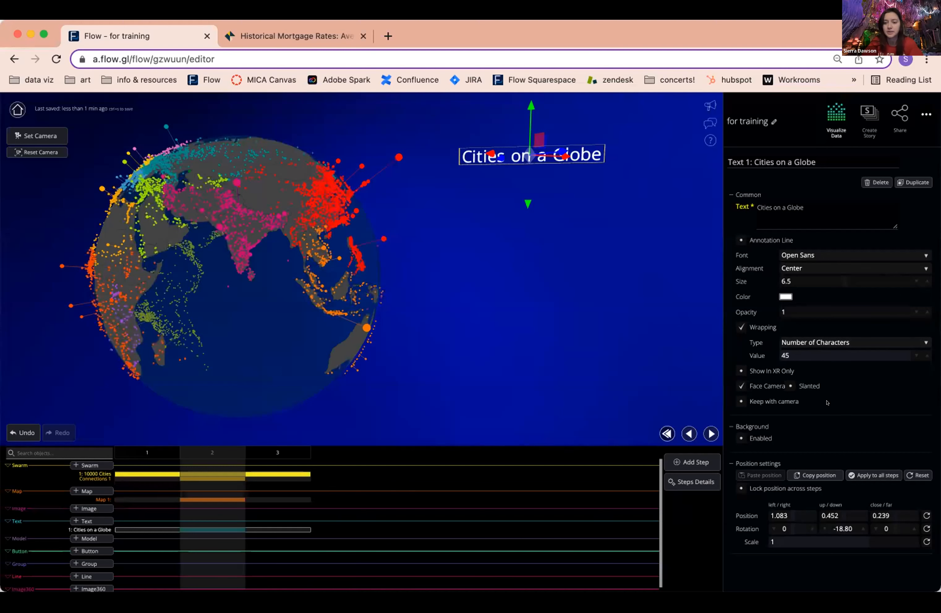
scroll(828, 358, down, 1)
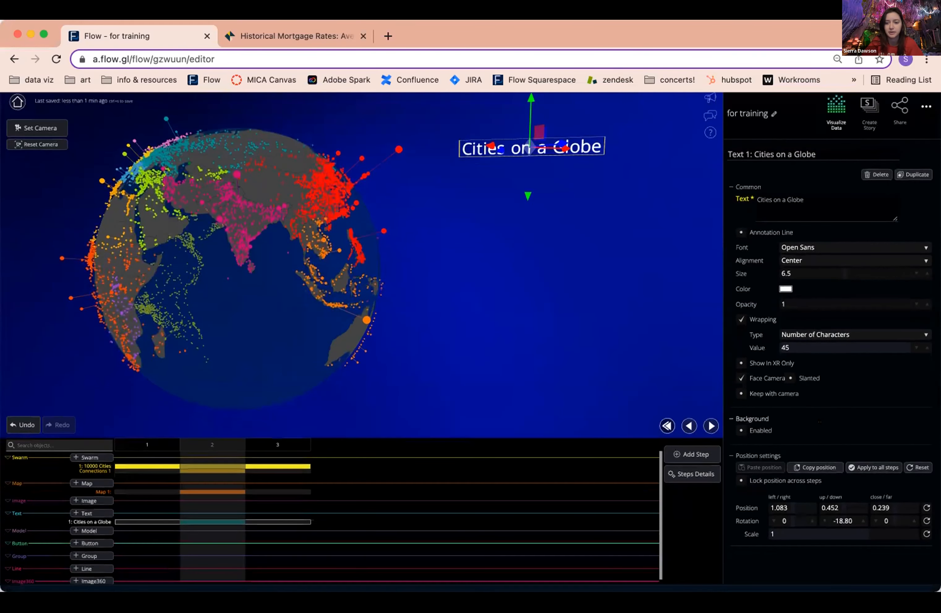
scroll(238, 465, up, 1)
click(215, 474)
scroll(750, 464, down, 1)
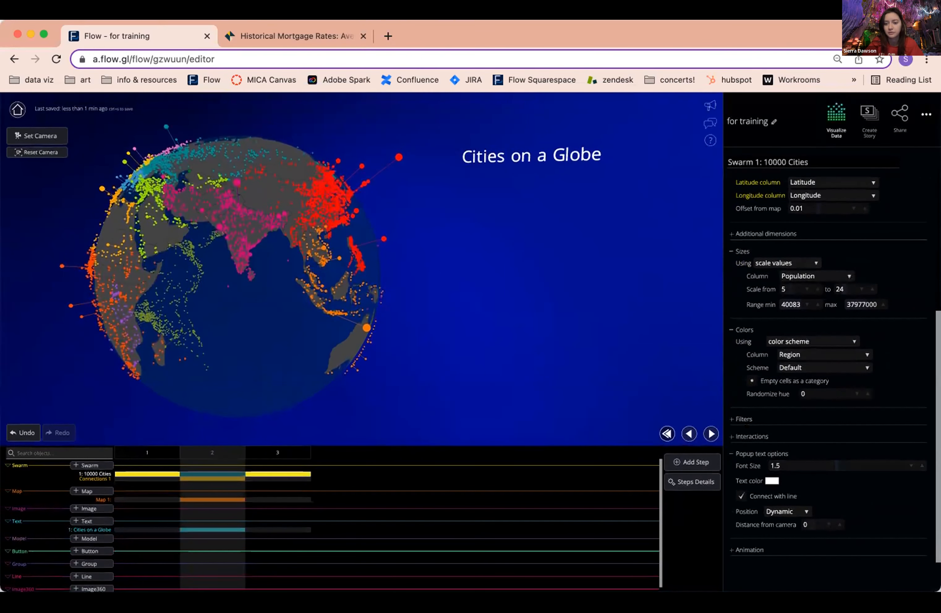
click(748, 436)
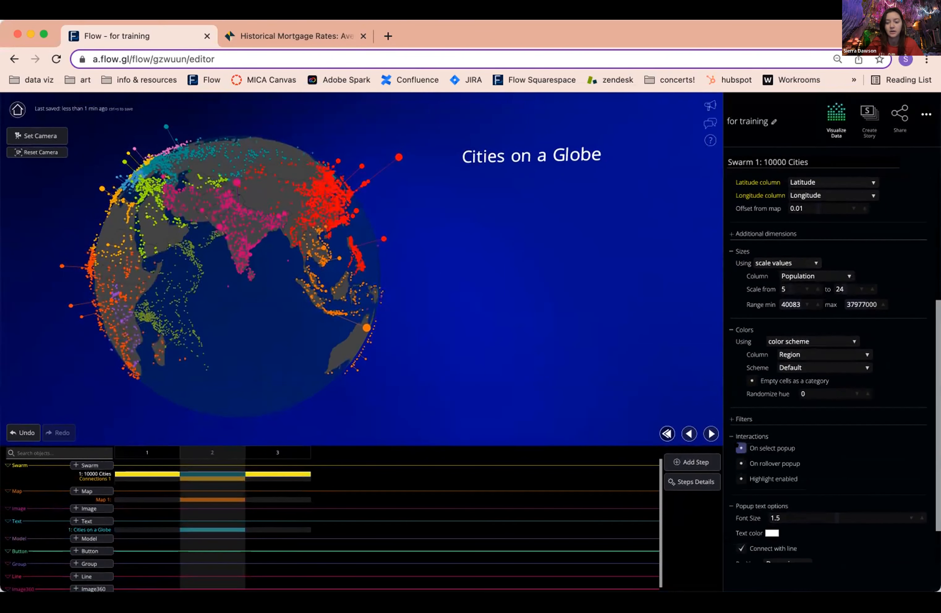
click(741, 448)
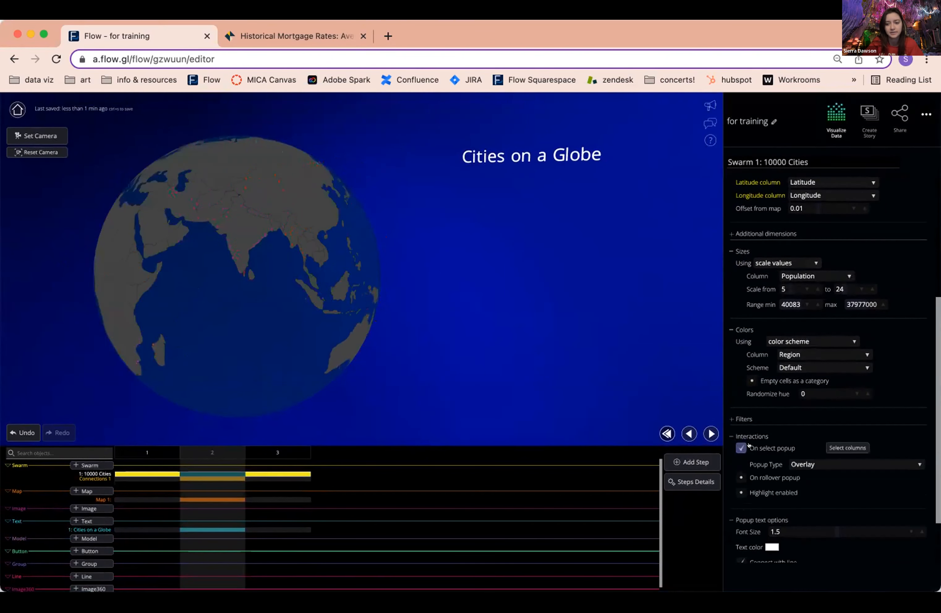
click(812, 458)
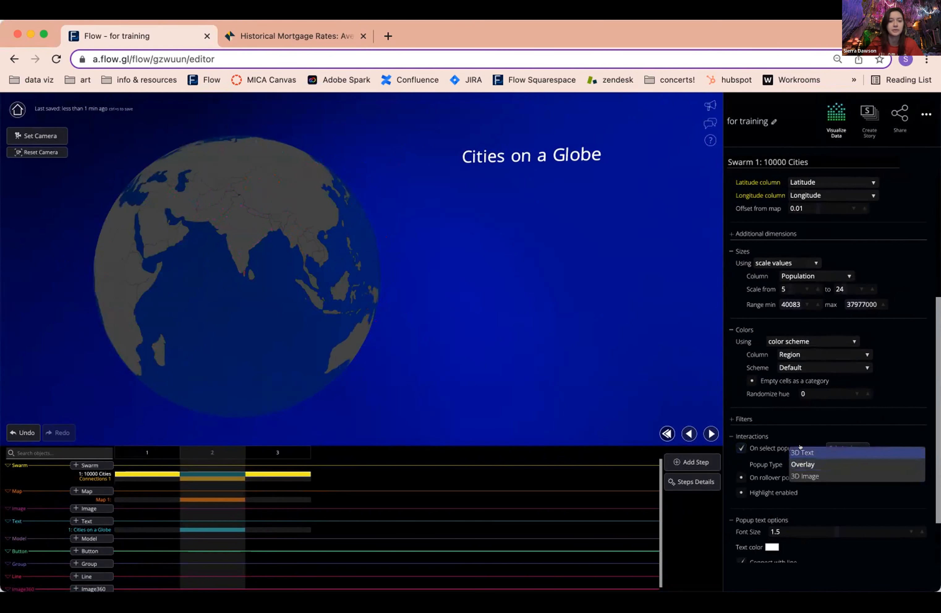
click(800, 453)
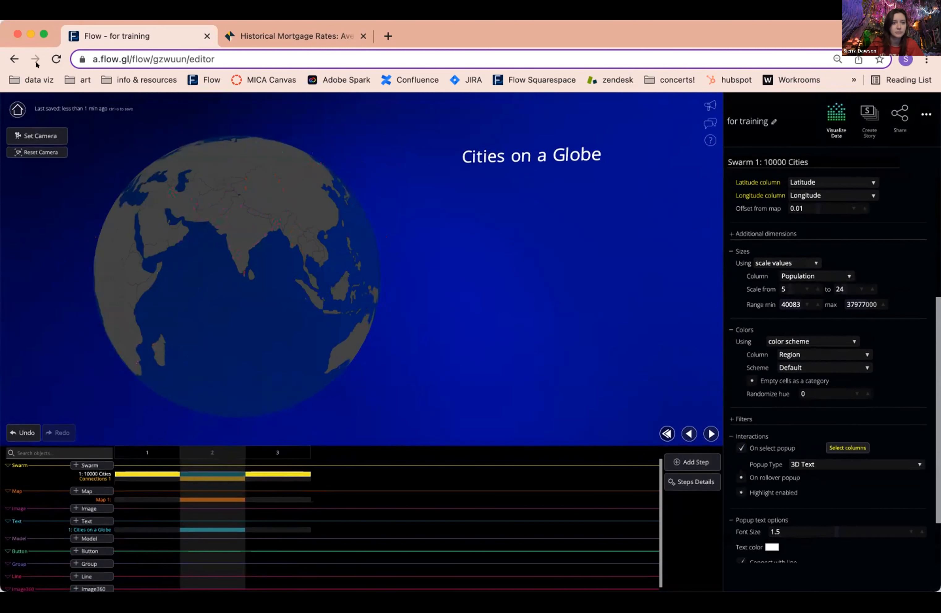
click(47, 56)
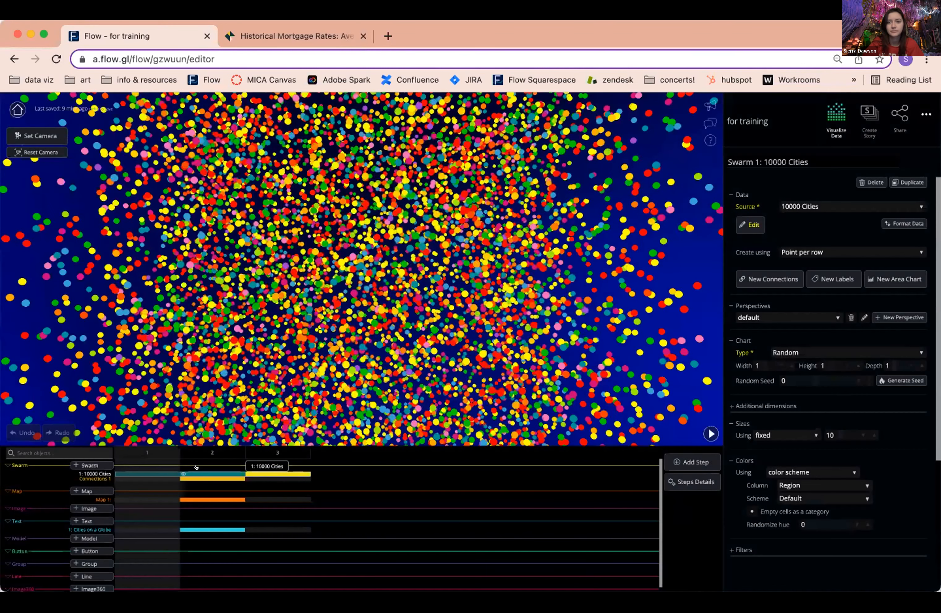
In step 2, enable the on-select popup for the 10000 Cities swarm and set its type to 3D Text
click(195, 467)
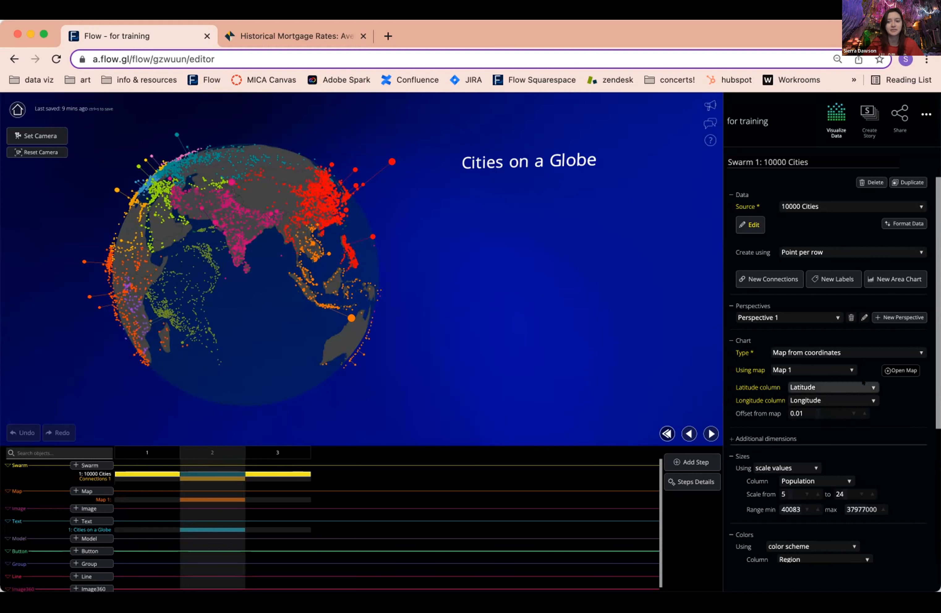
scroll(863, 394, down, 3)
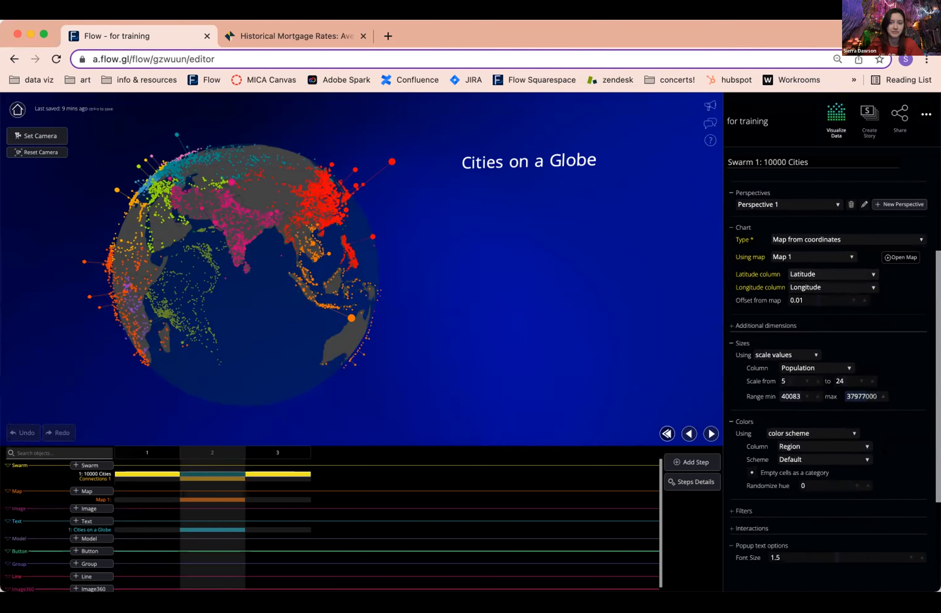
scroll(750, 434, down, 2)
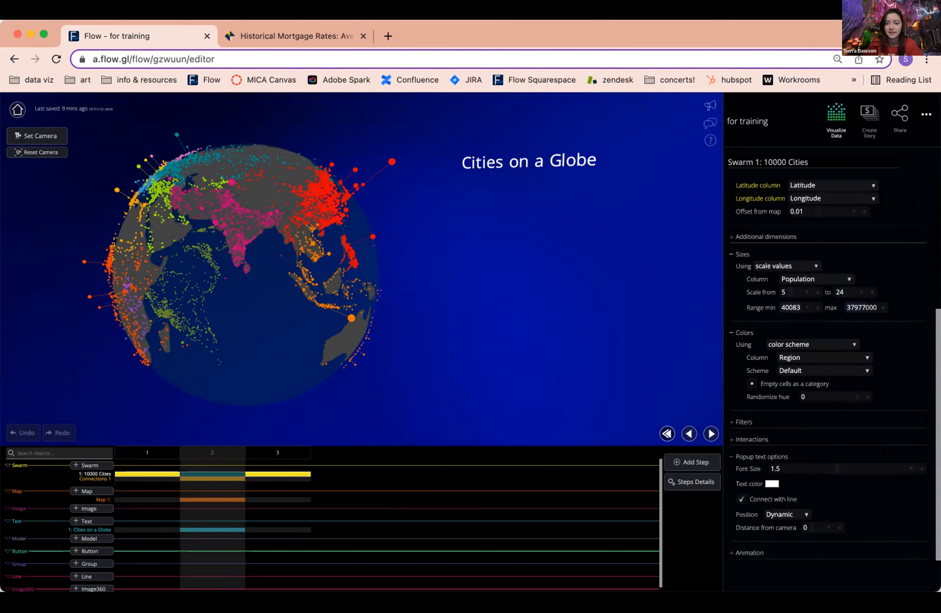
click(751, 438)
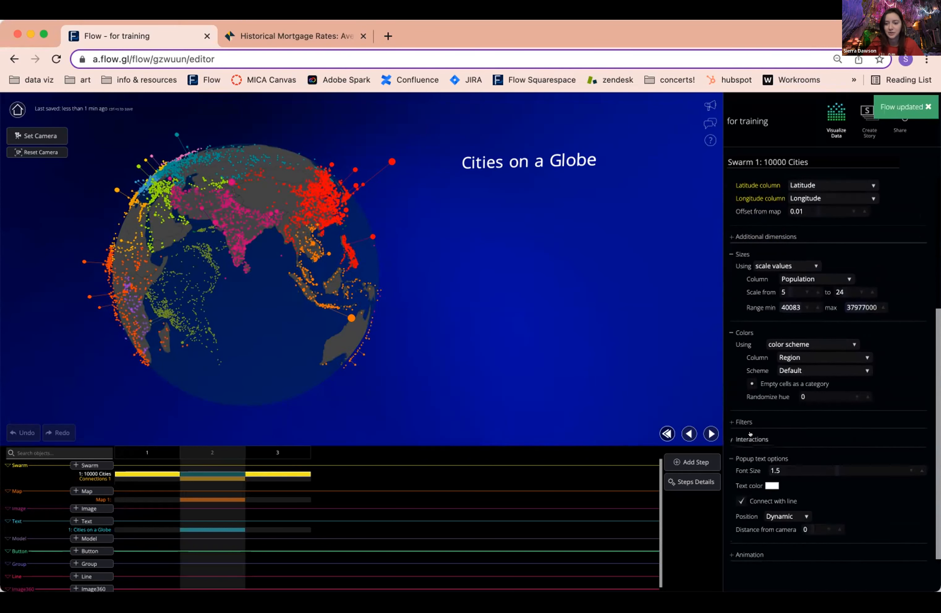
click(741, 451)
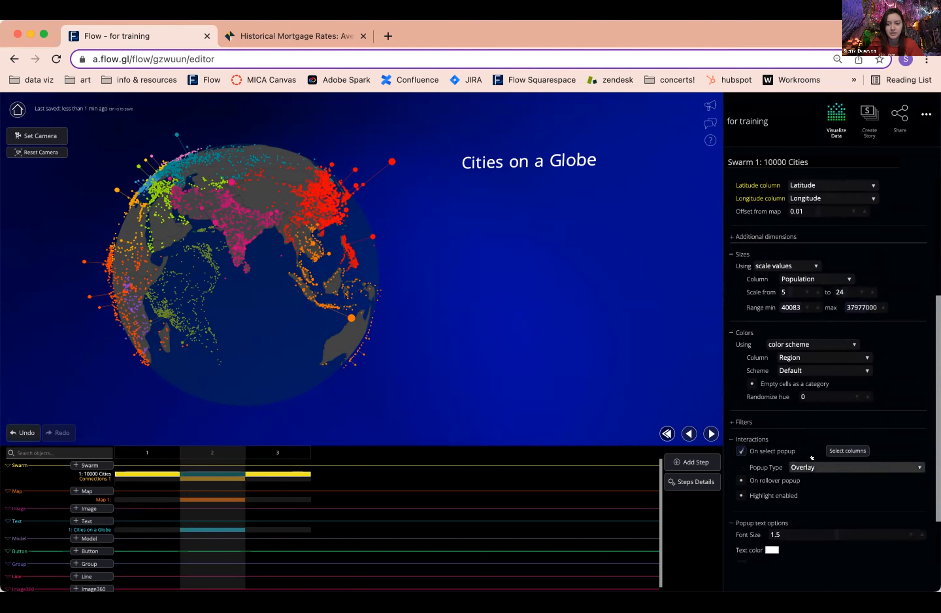
click(811, 467)
click(803, 455)
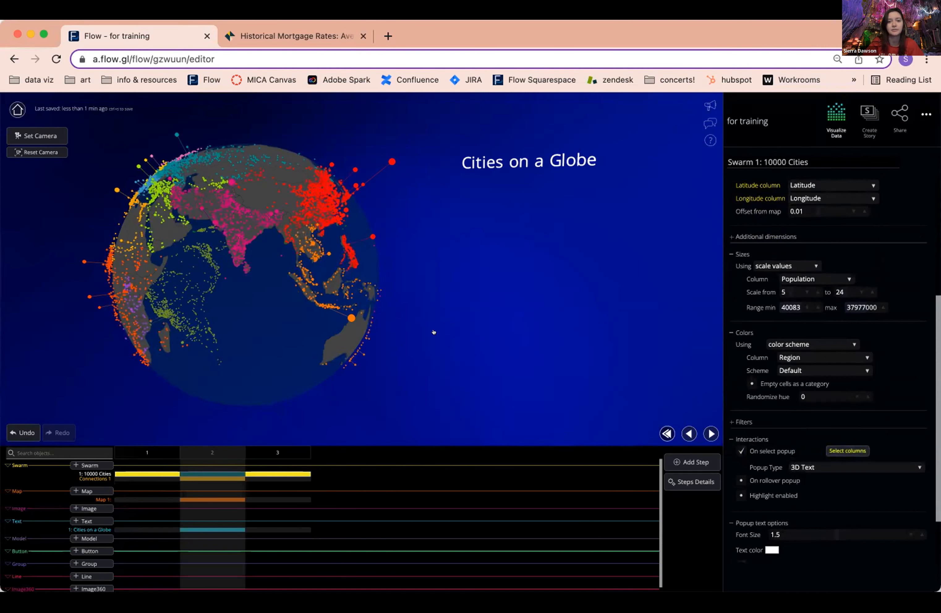
Choose City as the column shown in the on-select 3D text popup
click(847, 450)
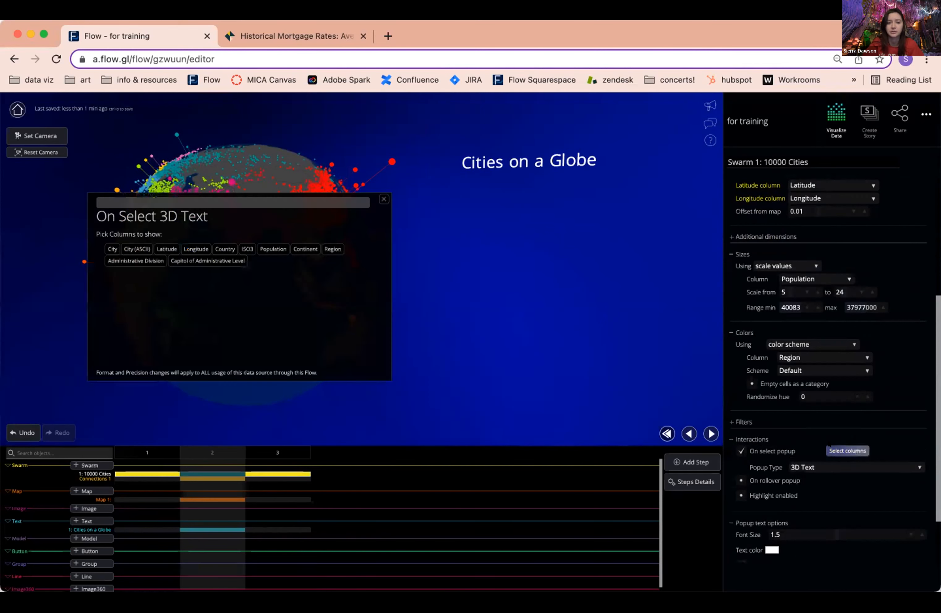
click(113, 248)
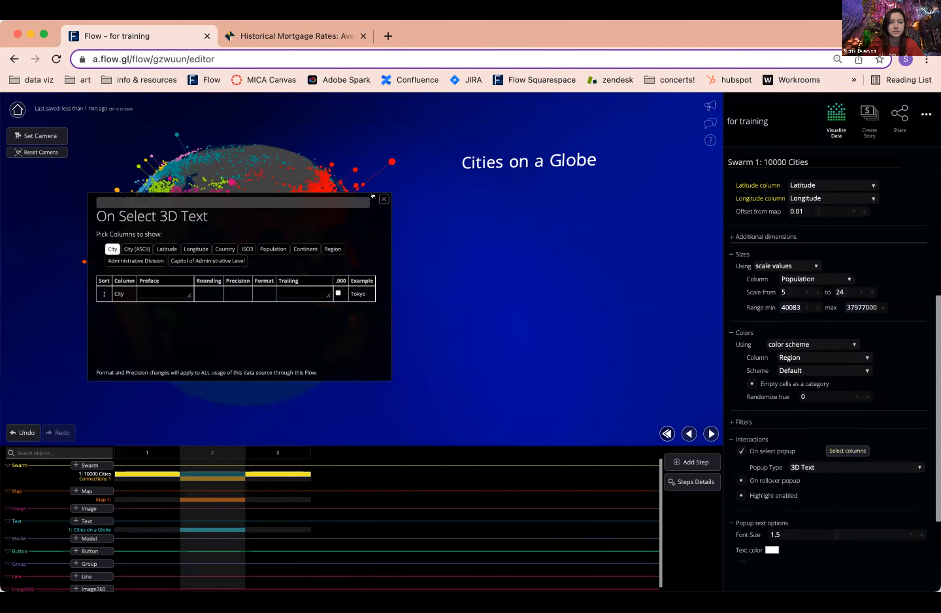
click(384, 199)
Test the 3D text popup on the Tokyo and Jakarta points while viewing the globe from different angles
click(383, 161)
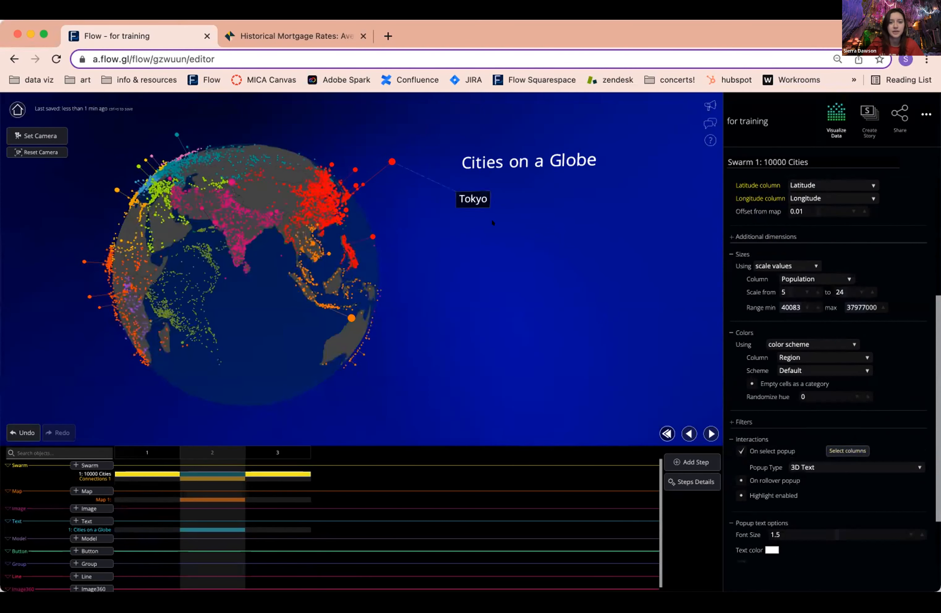
drag(315, 238, 411, 235)
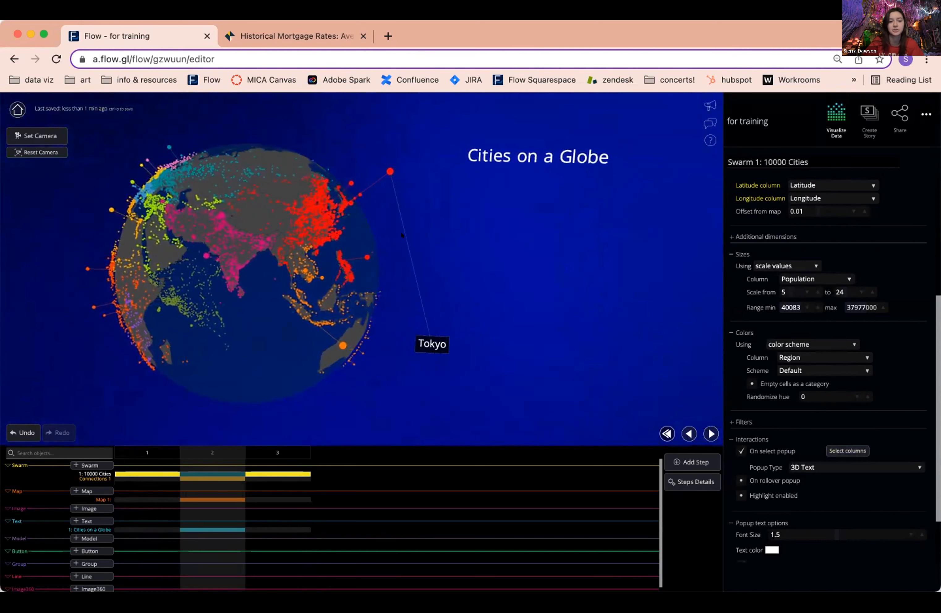
drag(360, 265, 284, 275)
click(284, 274)
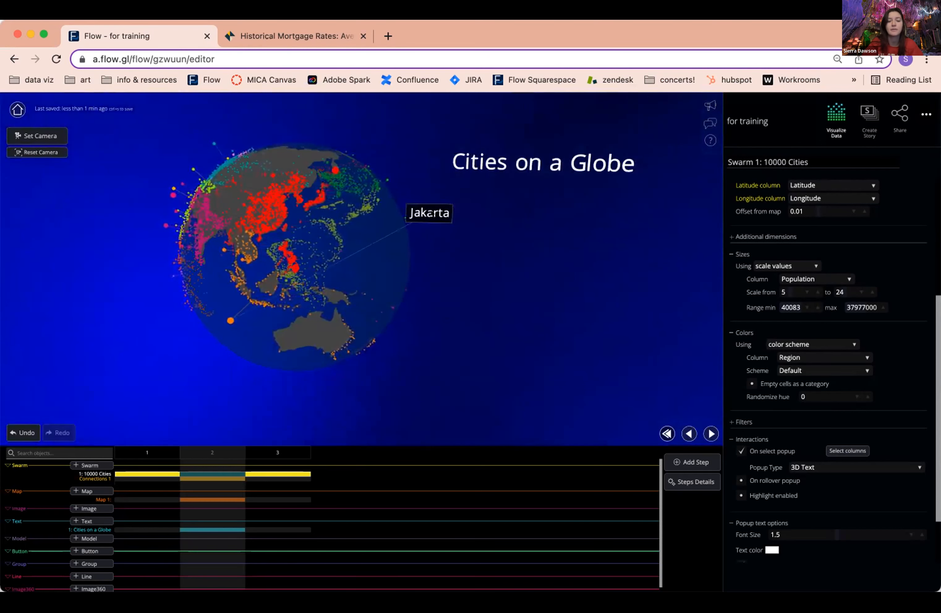
drag(399, 288, 413, 316)
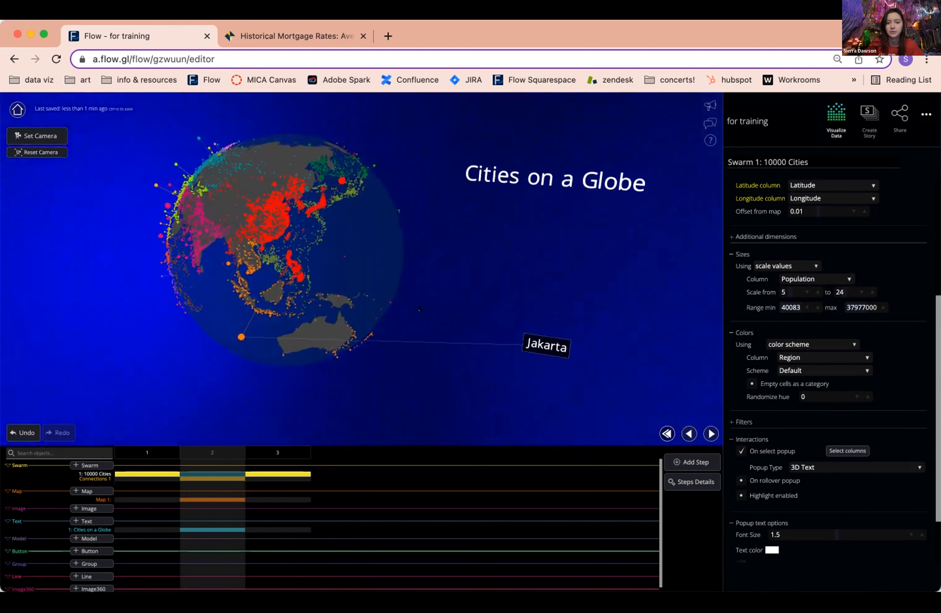
drag(440, 269, 496, 262)
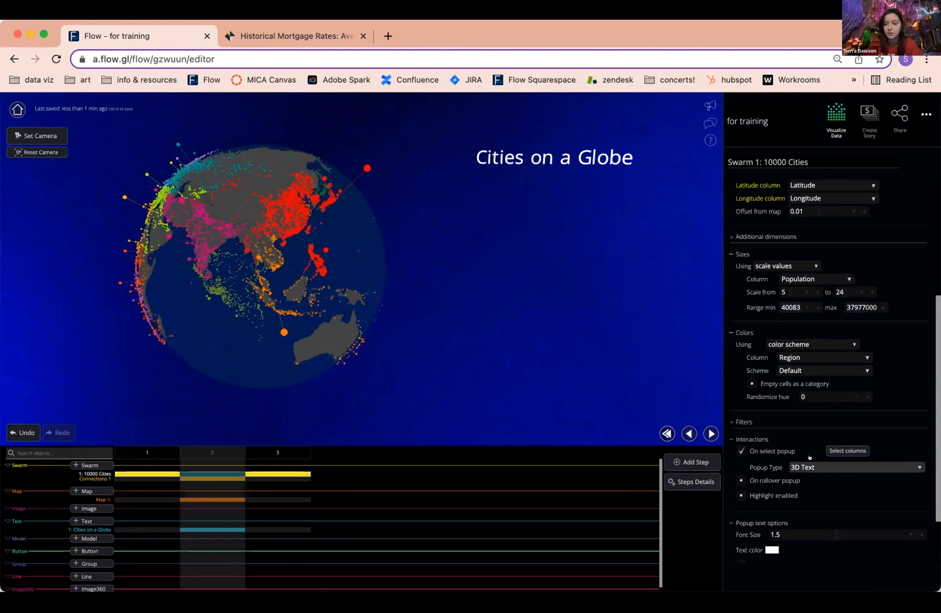
Keep the popup text position on Dynamic, set its distance from camera to 0.1, and check it on the Tokyo point
scroll(810, 464, down, 2)
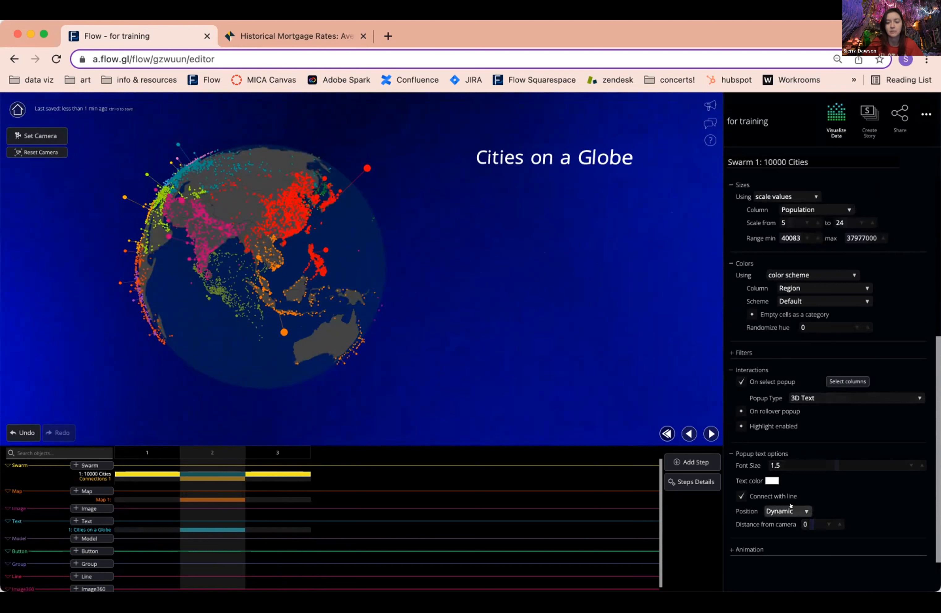
click(801, 507)
click(804, 504)
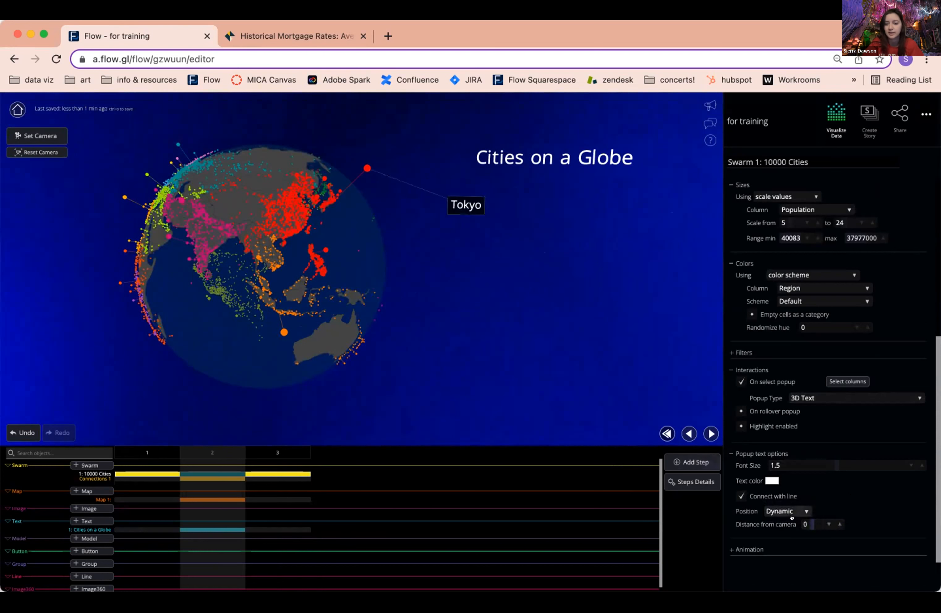
click(838, 524)
click(838, 524)
click(838, 524)
click(839, 524)
click(838, 524)
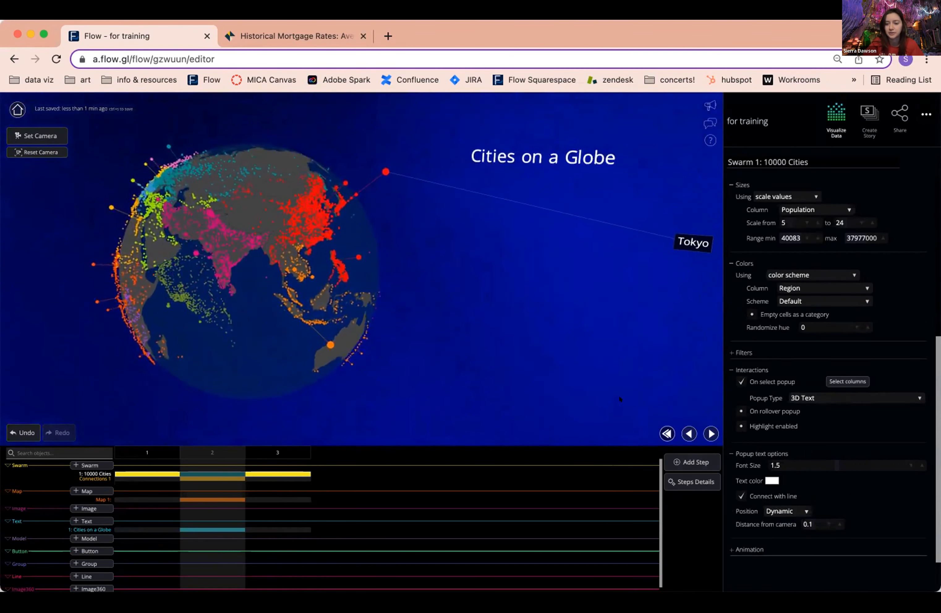
Switch the popup text position to Fixed and raise its left/right offset to 0.13
click(779, 510)
click(777, 518)
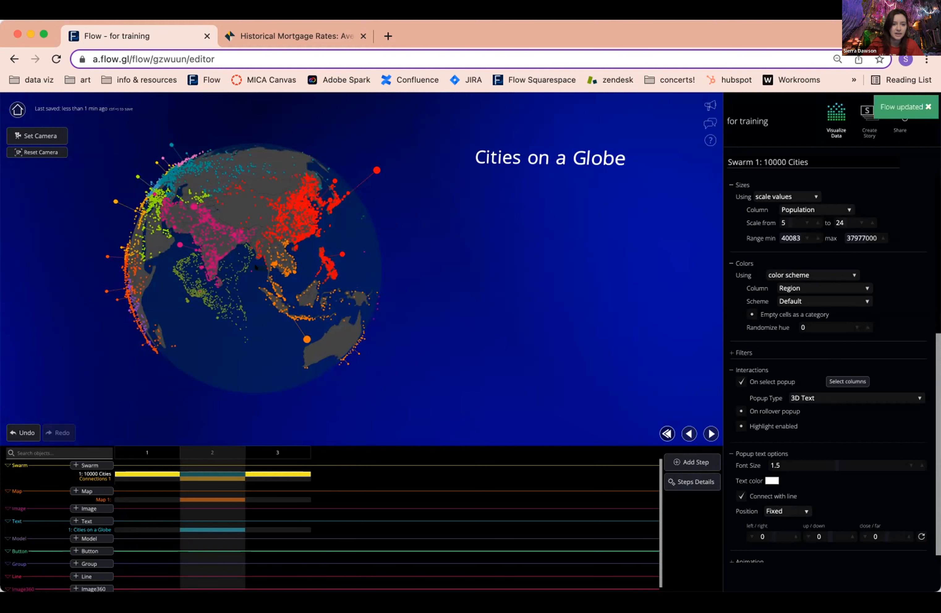
click(791, 536)
click(791, 536)
click(791, 536)
click(791, 536)
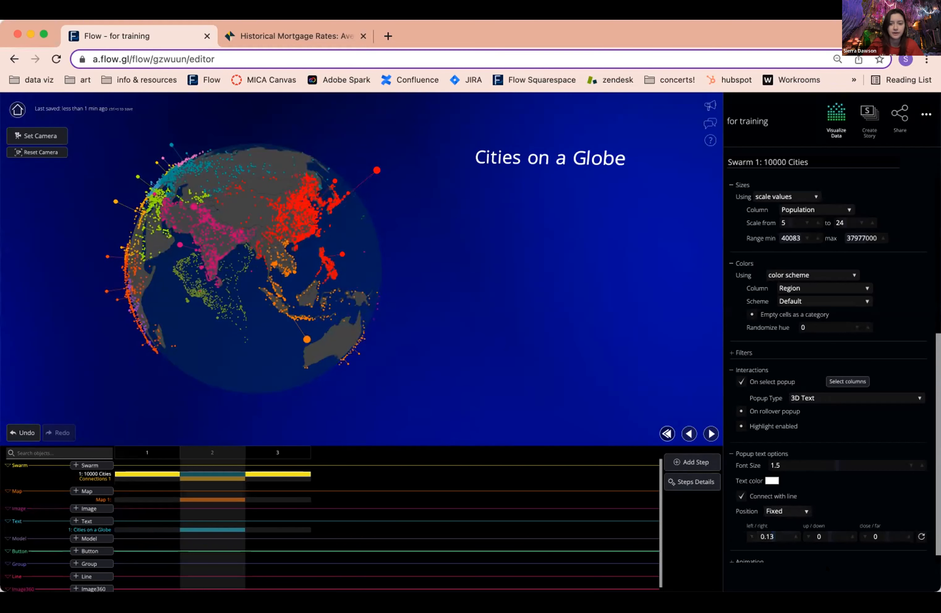
Try a left/right offset of 2 for the fixed popup text, and settle on 1.2
click(768, 537)
text(2)
key(Return)
click(771, 536)
text(1)
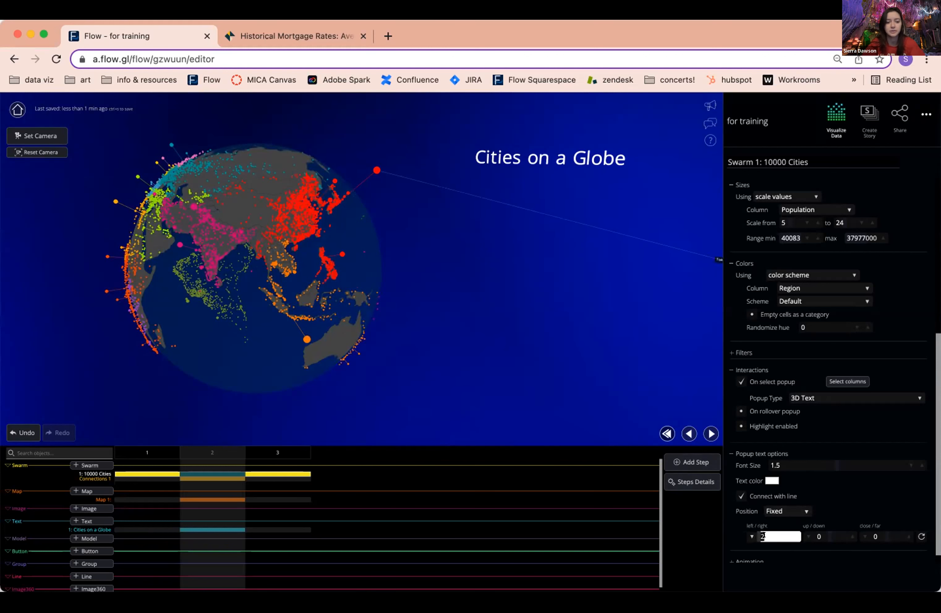
text(.2)
key(Return)
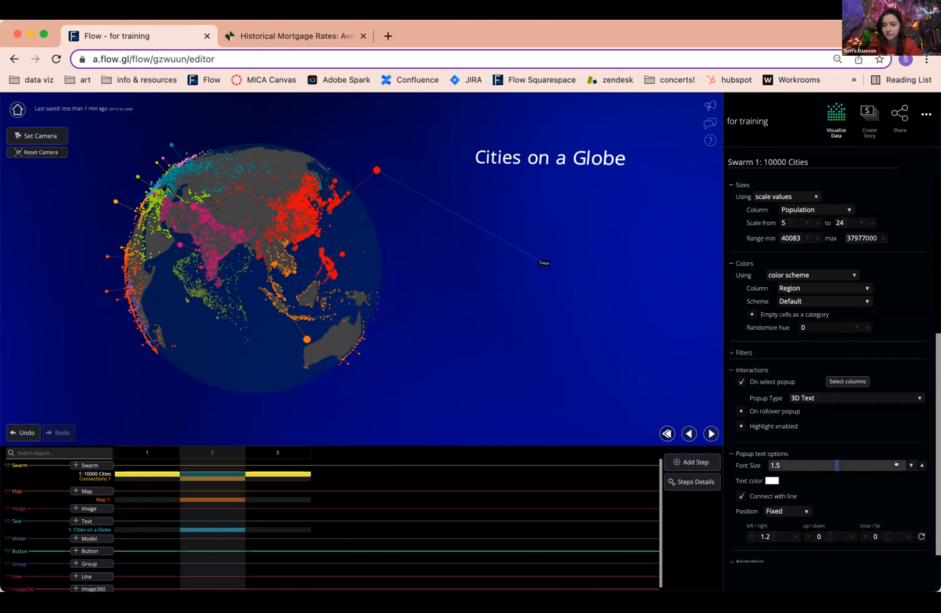
Set the popup text font size to 8.5 and test the fixed popup on the Tokyo and Jakarta points
click(921, 464)
click(921, 464)
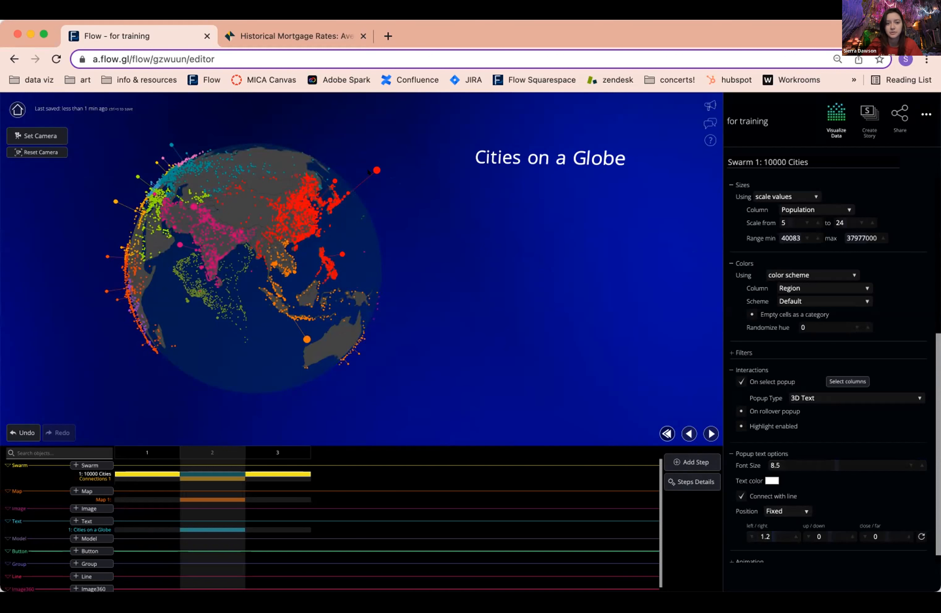
mouse_move(547, 299)
mouse_down()
mouse_move(565, 308)
mouse_move(536, 296)
mouse_move(529, 274)
mouse_move(550, 279)
mouse_up()
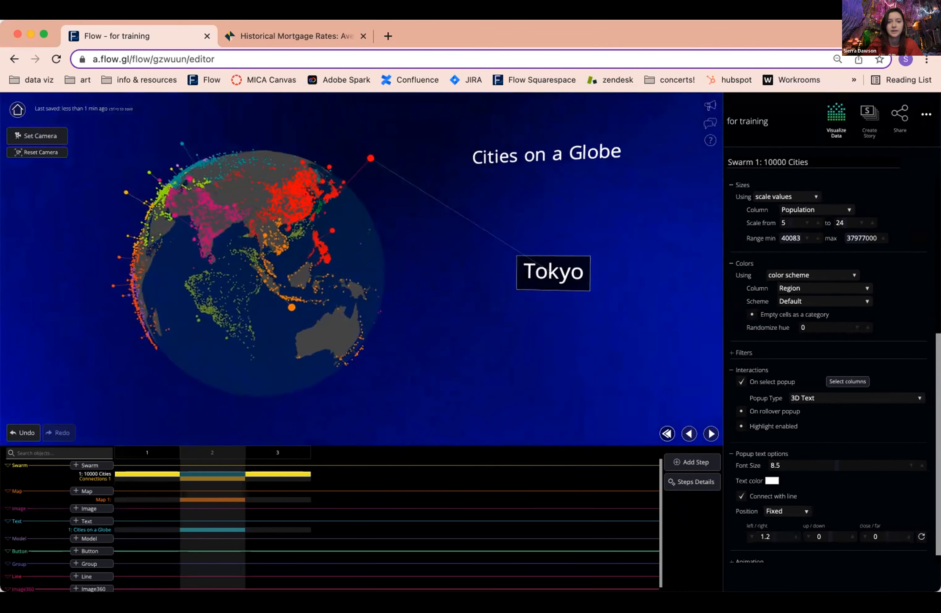
click(277, 300)
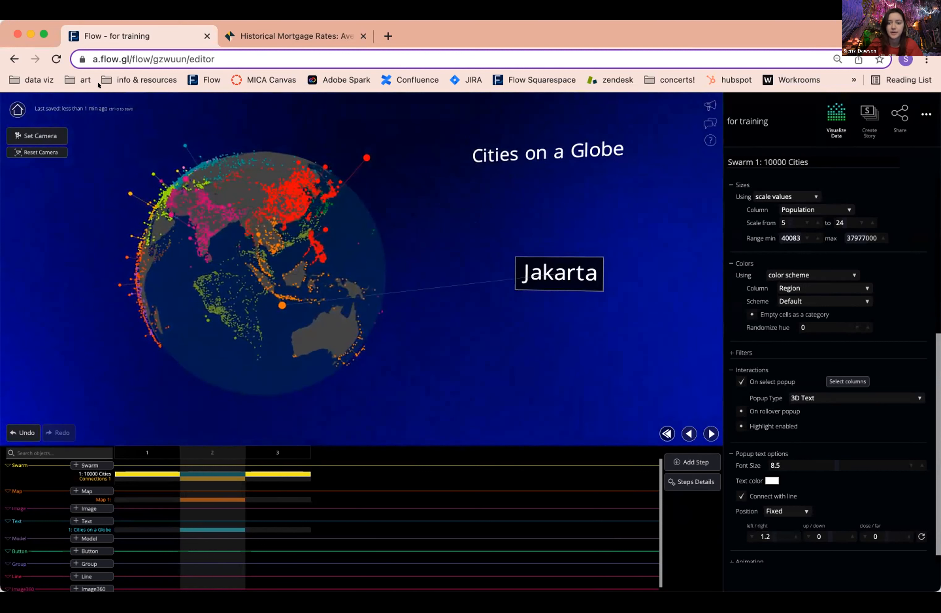
Switch to the ValuePenguin historical mortgage rates page and examine the rate chart and the yearly rate table
click(226, 37)
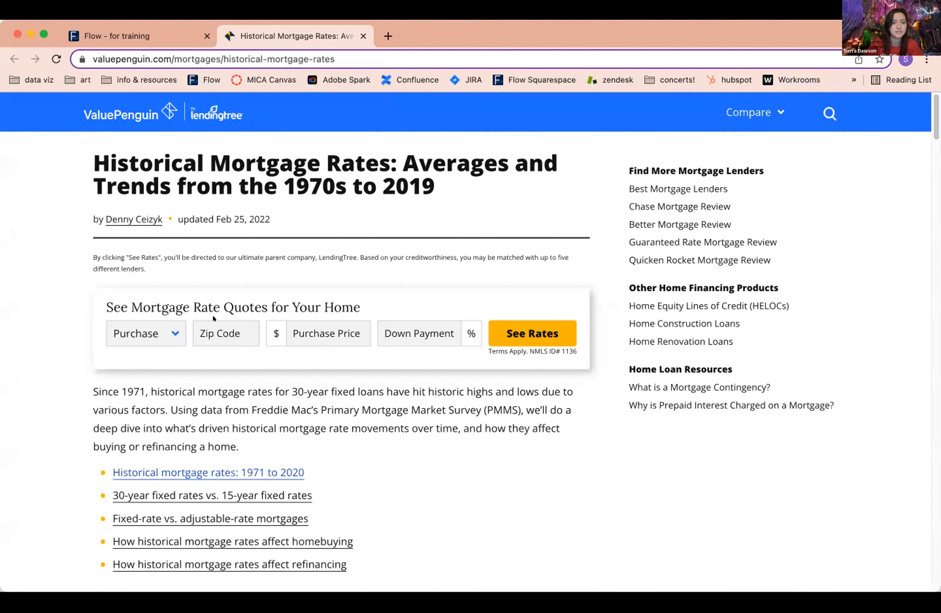
scroll(66, 419, down, 15)
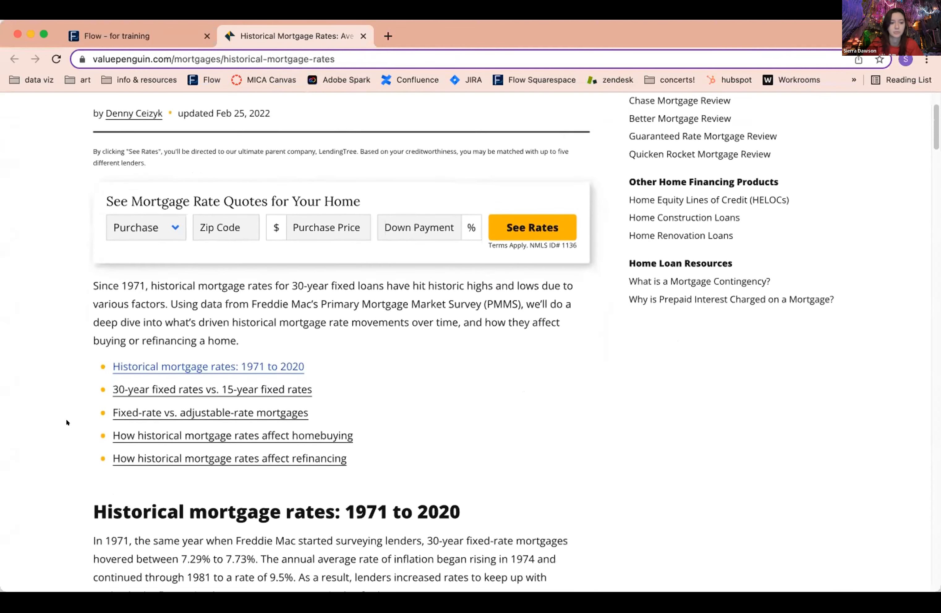
scroll(66, 418, down, 7)
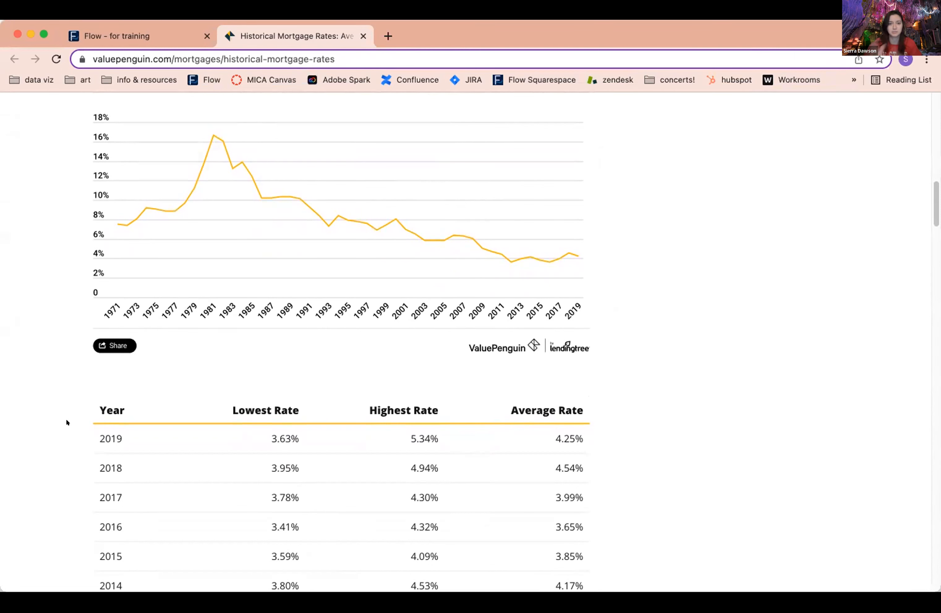
Look over the upper rows of the yearly mortgage rate table and its lowest, highest and average rate columns
scroll(75, 419, down, 1)
scroll(75, 424, down, 4)
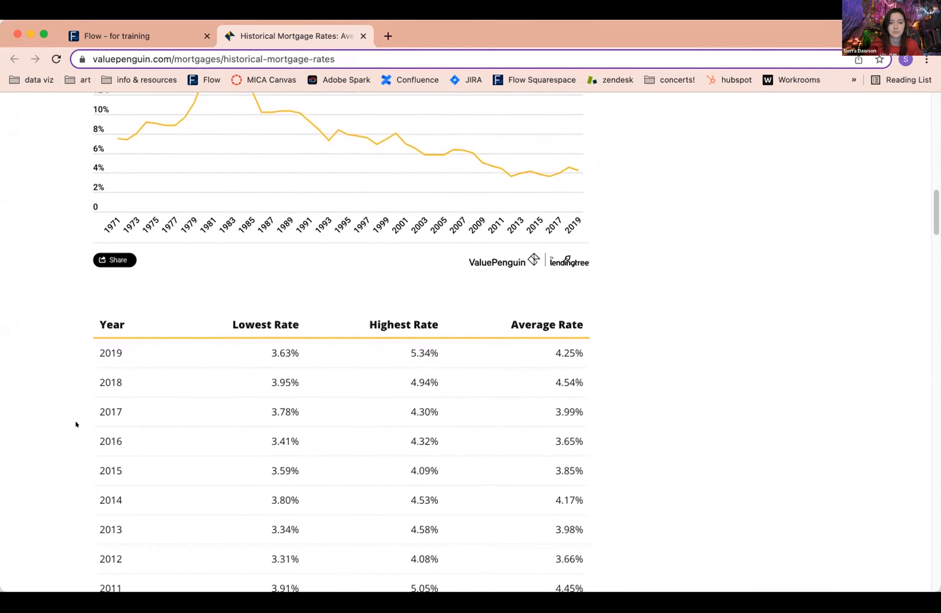
scroll(56, 356, down, 3)
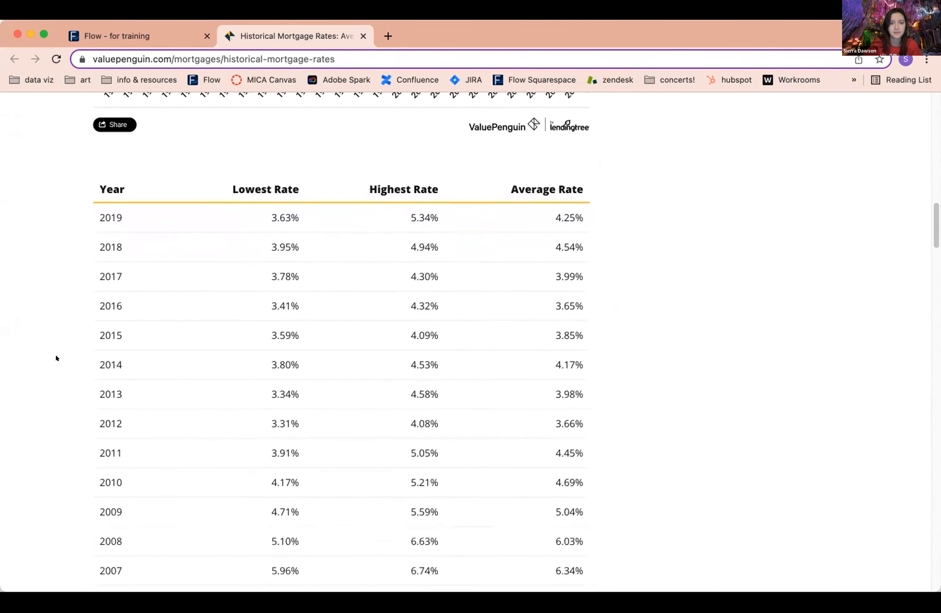
drag(347, 255, 610, 579)
click(619, 514)
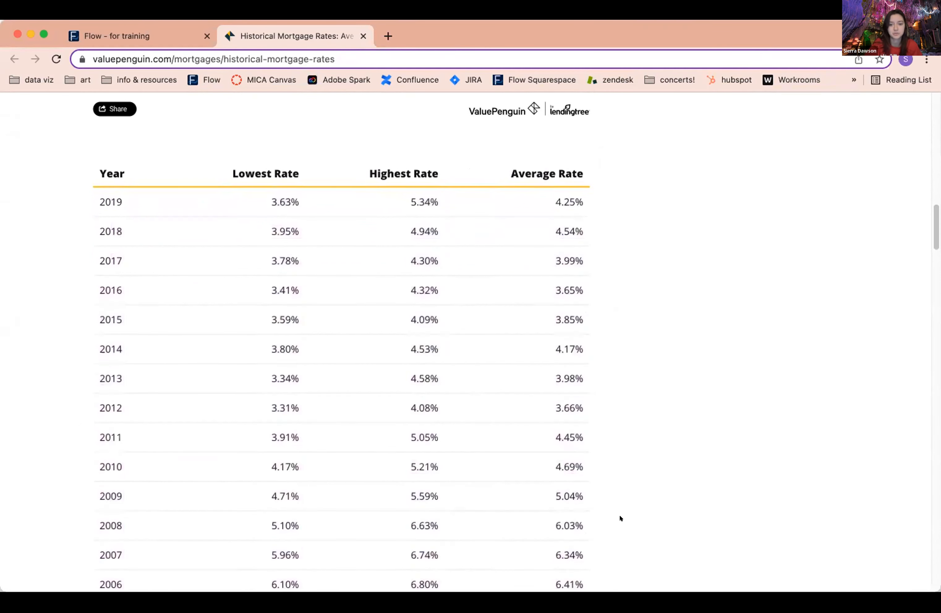
Select all yearly rows of the mortgage rate table from 1971 up to 2019, across all four columns
scroll(619, 514, down, 13)
scroll(619, 514, down, 15)
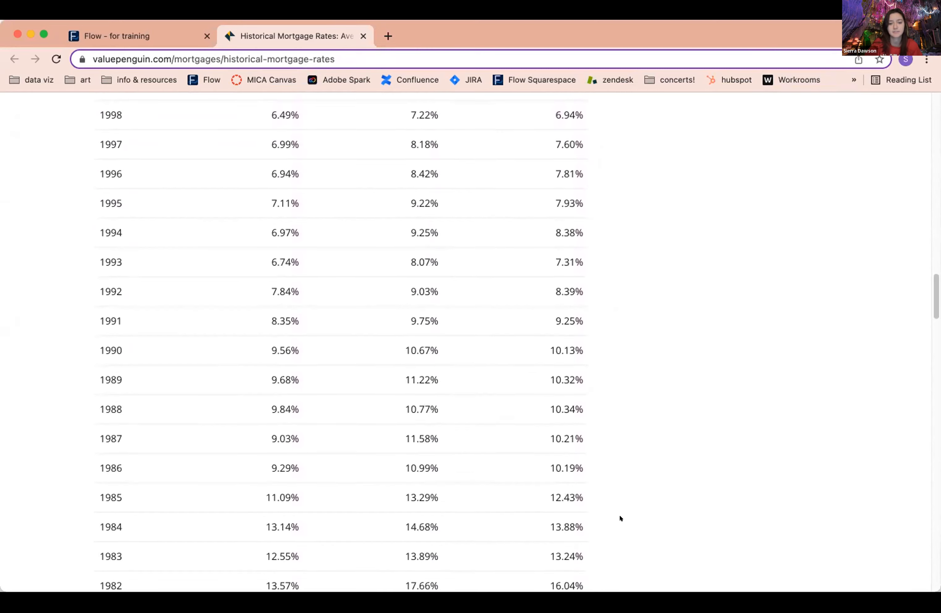
scroll(619, 514, up, 1)
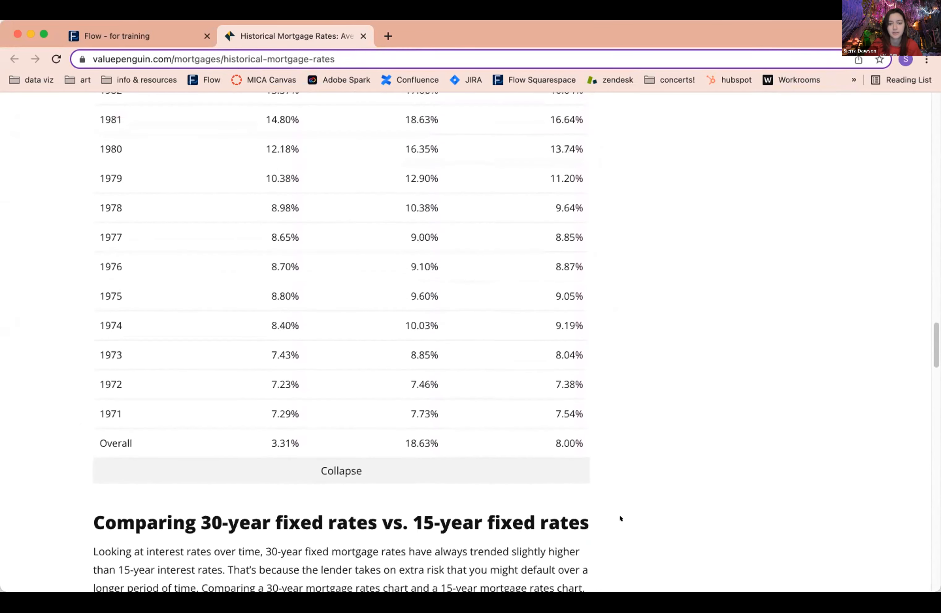
drag(576, 432, 96, 325)
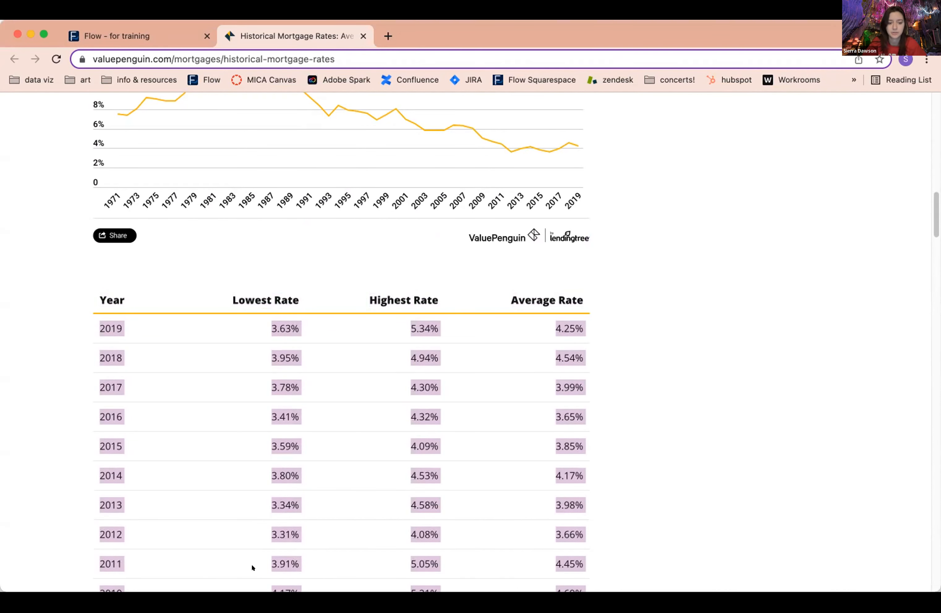
click(53, 554)
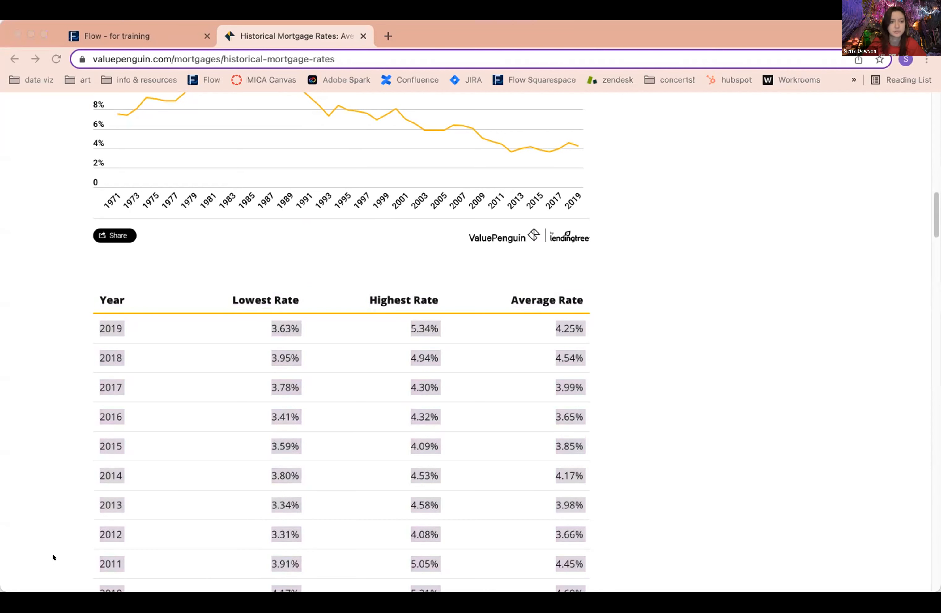